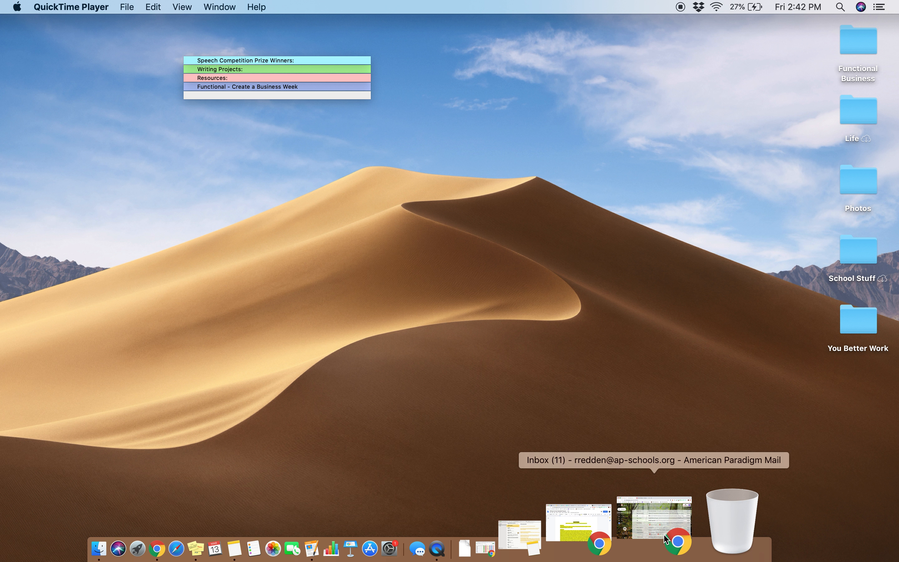
Step: Switch to the Gmail window in Chrome and open Google Classroom from the Google apps
left_click(664, 538)
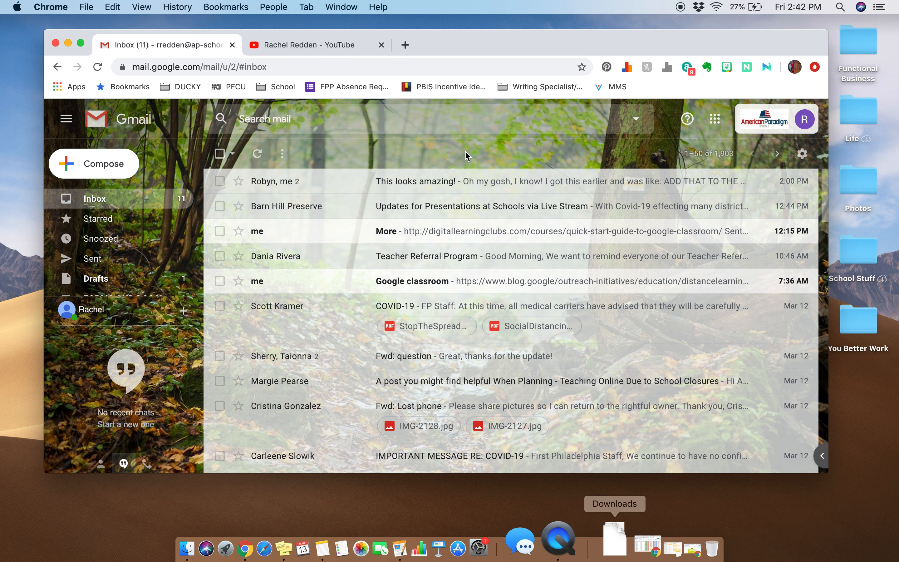
left_click(715, 120)
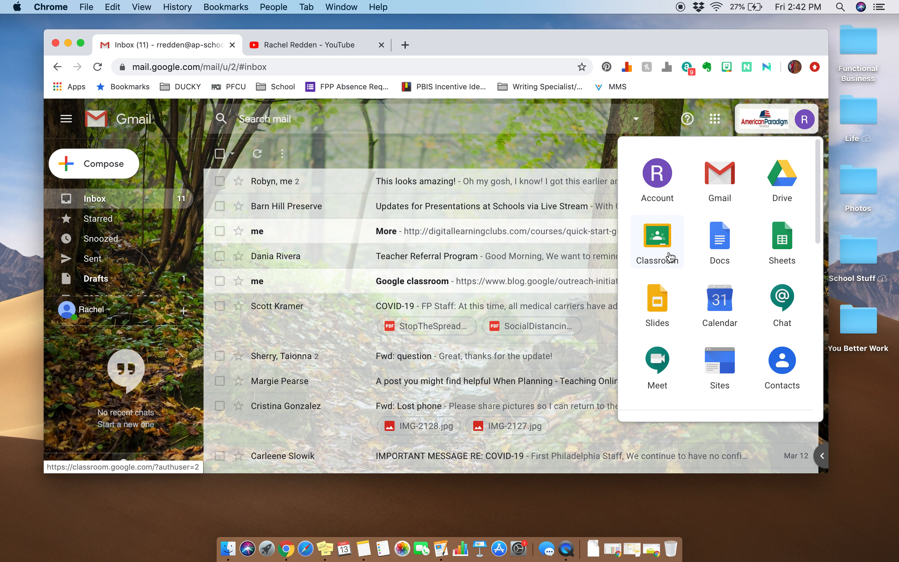
left_click(659, 249)
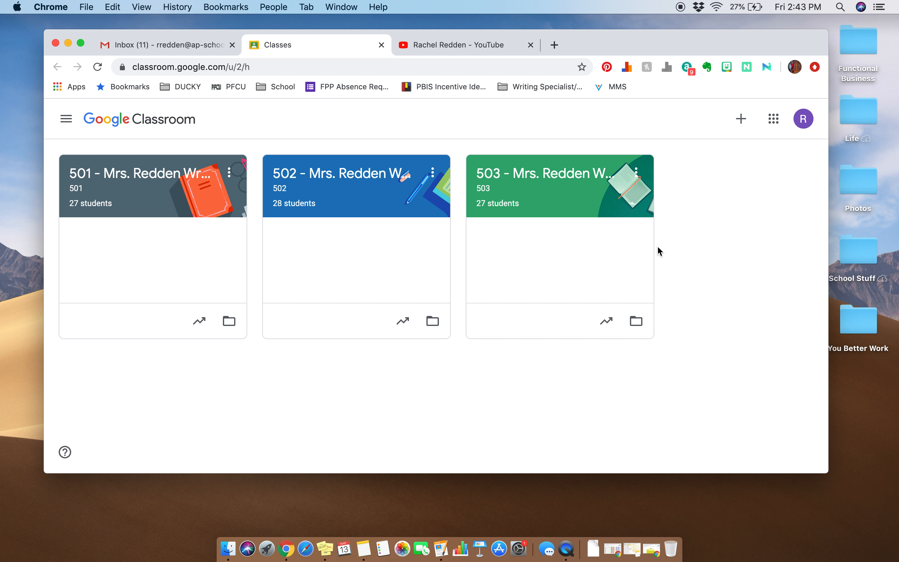
Step: Start creating a class and name it with the teacher's surname followed by "Google Time"
left_click(741, 126)
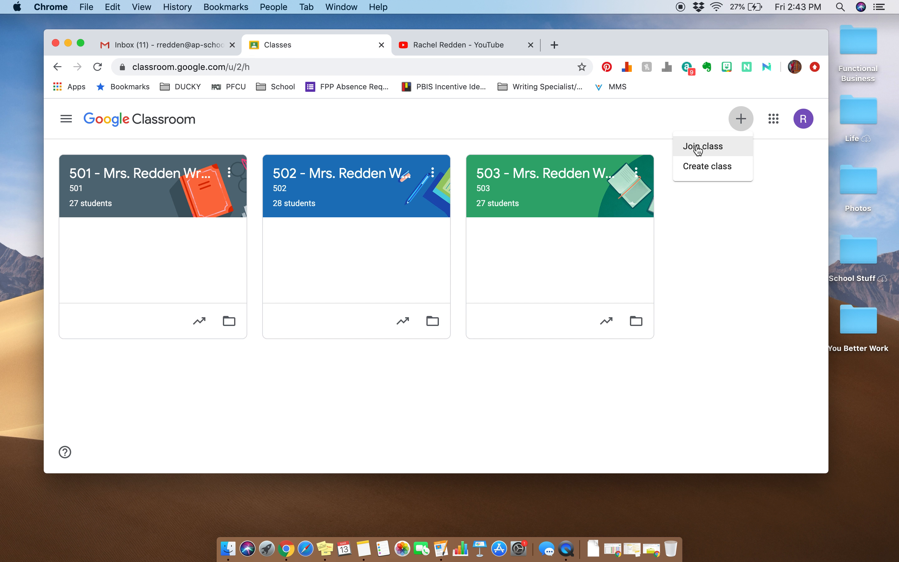
left_click(708, 167)
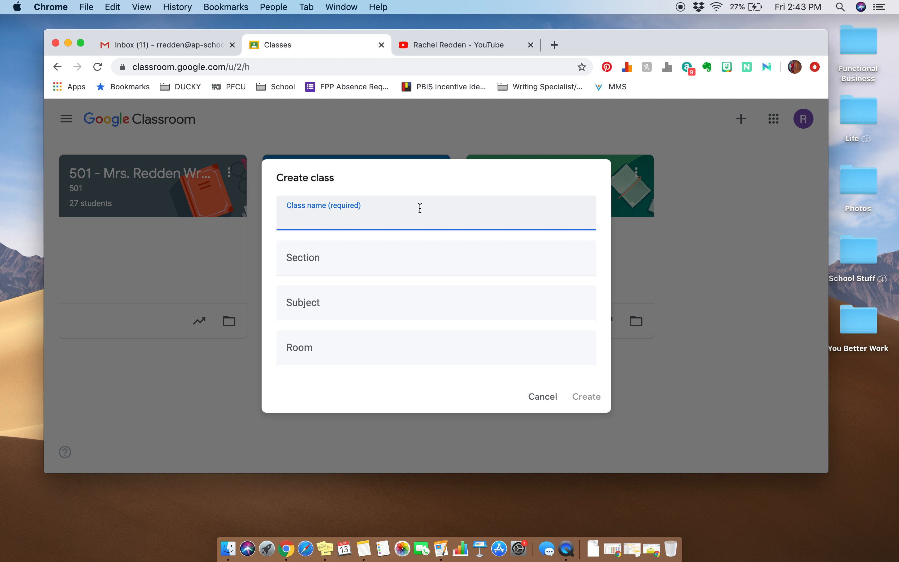
type("Redden Google Time")
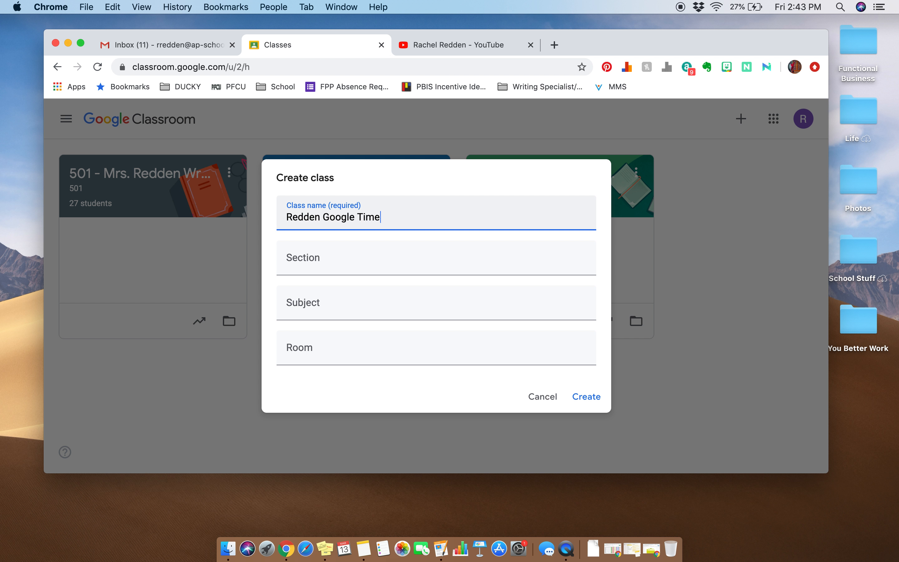
Step: Set the section to 503, the subject to Learning Time and the room to Our Own Homes, and create the class
left_click(352, 264)
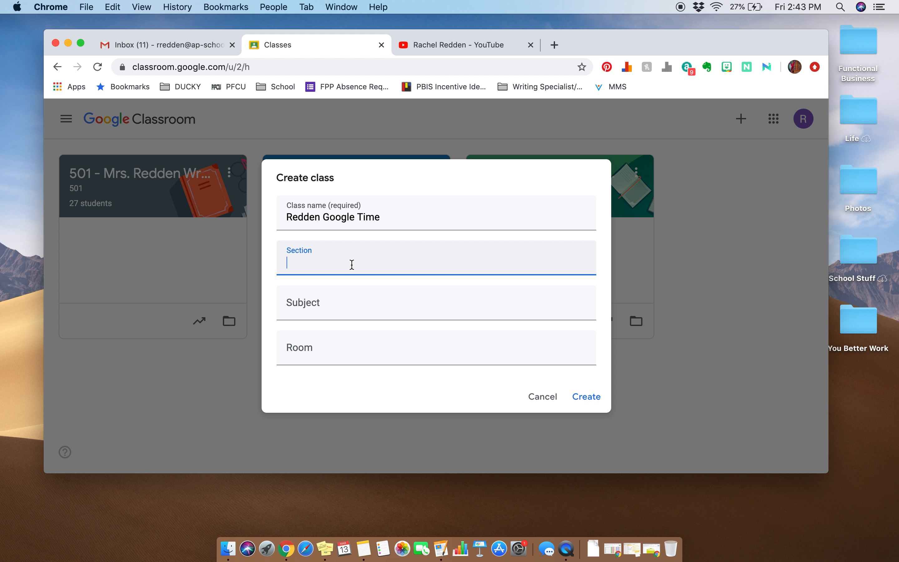
type("503")
left_click(329, 294)
type("Learning Time")
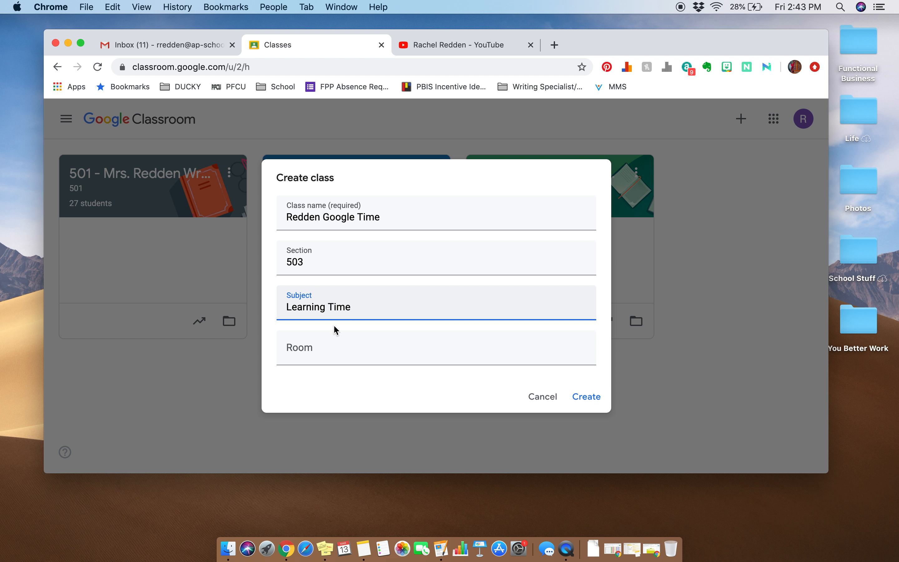
left_click(325, 349)
type("Our Own Homes")
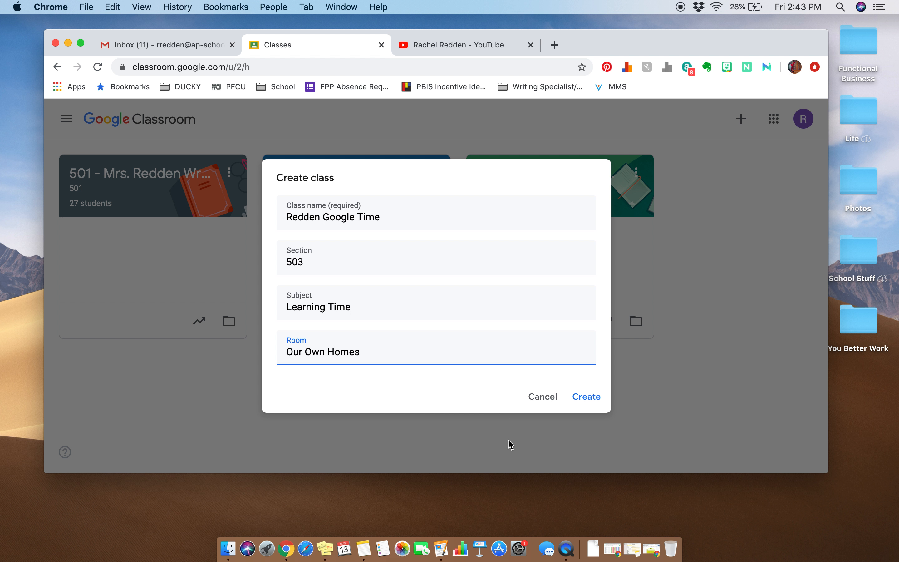
left_click(590, 400)
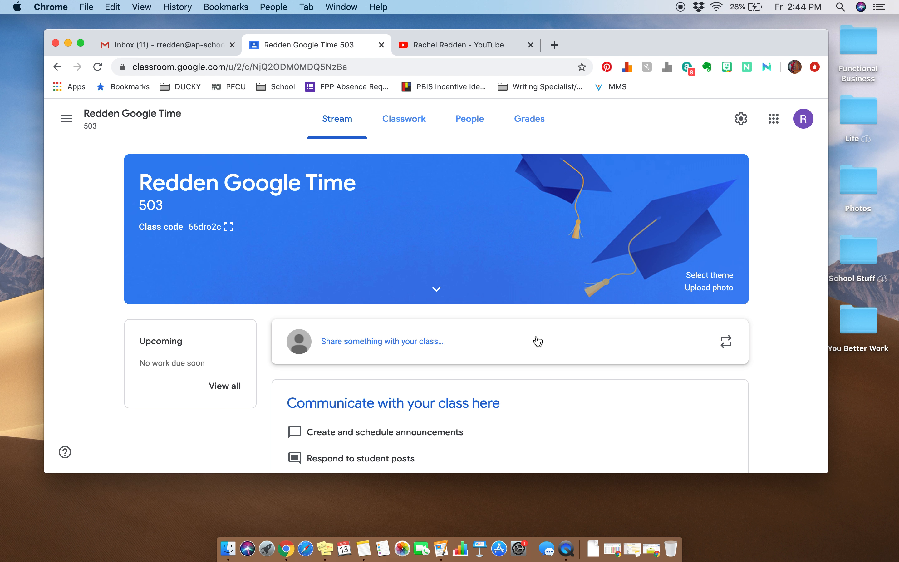
Step: Look over the new class's Stream, Classwork, People and Grades pages
scroll(537, 341, "down", 1)
scroll(537, 341, "up", 1)
scroll(344, 307, "down", 1)
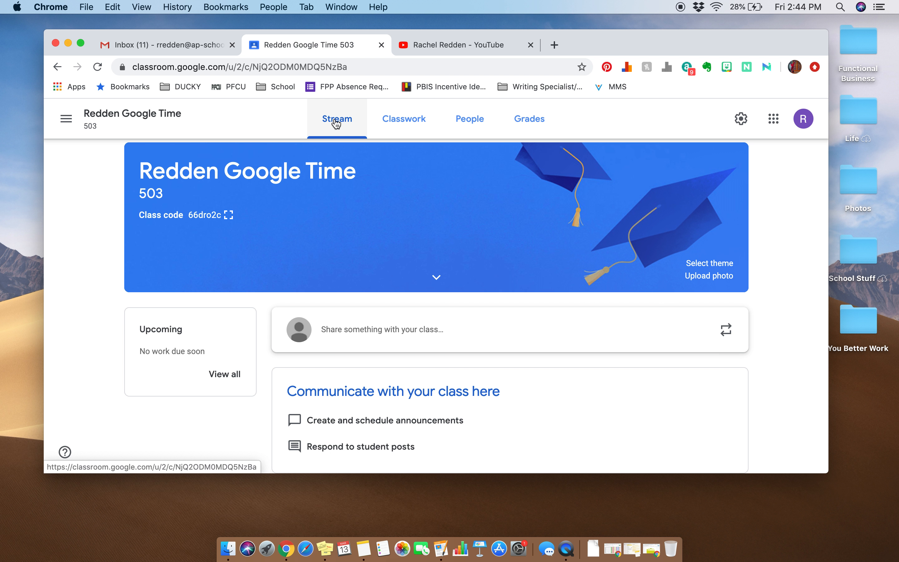
scroll(561, 400, "up", 2)
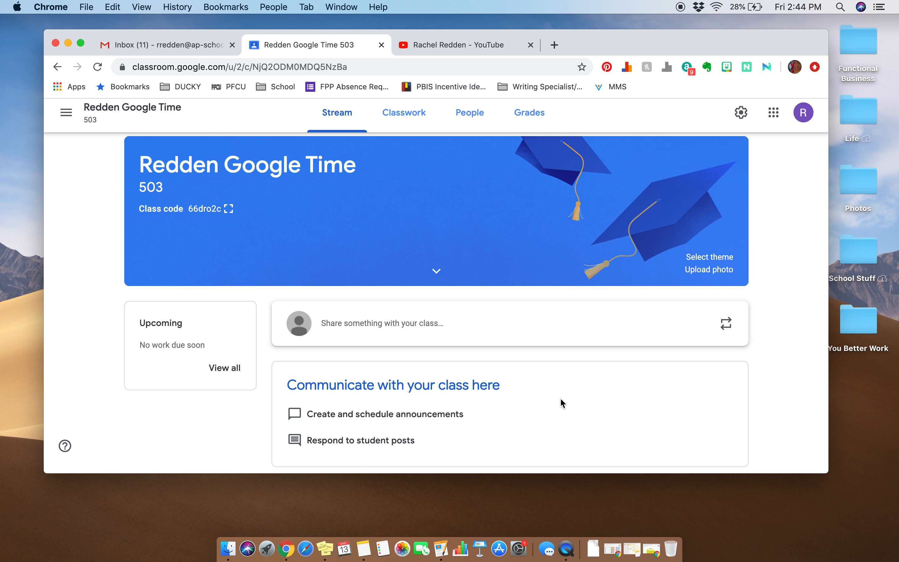
scroll(561, 400, "down", 1)
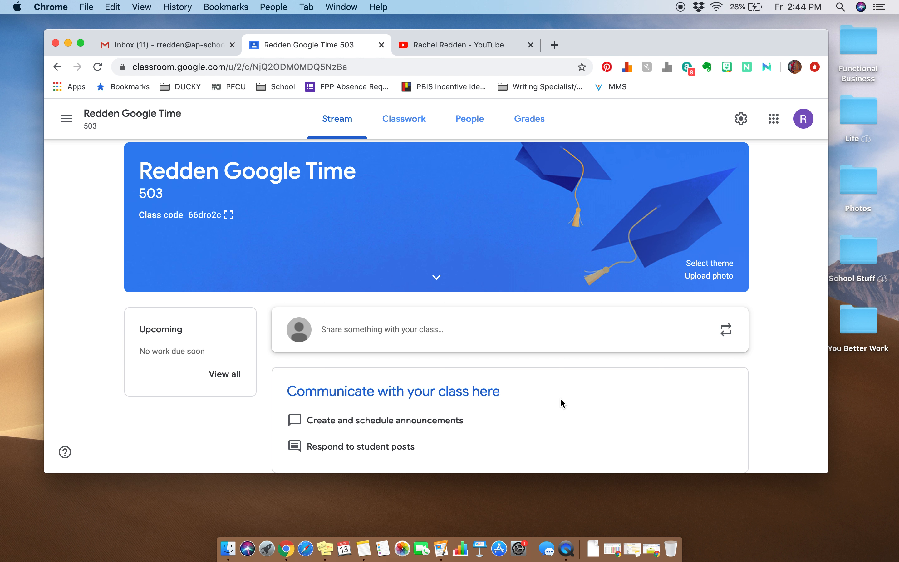
left_click(401, 127)
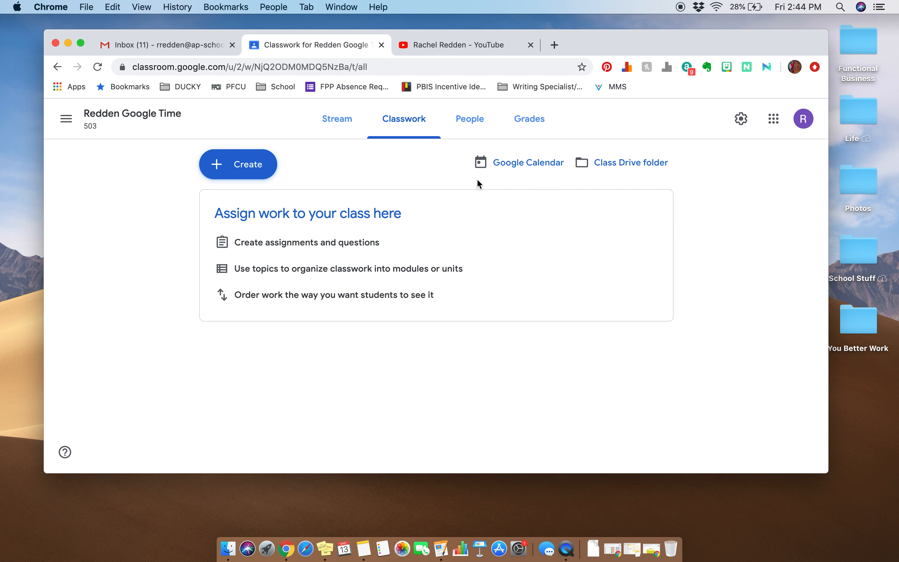
left_click(467, 118)
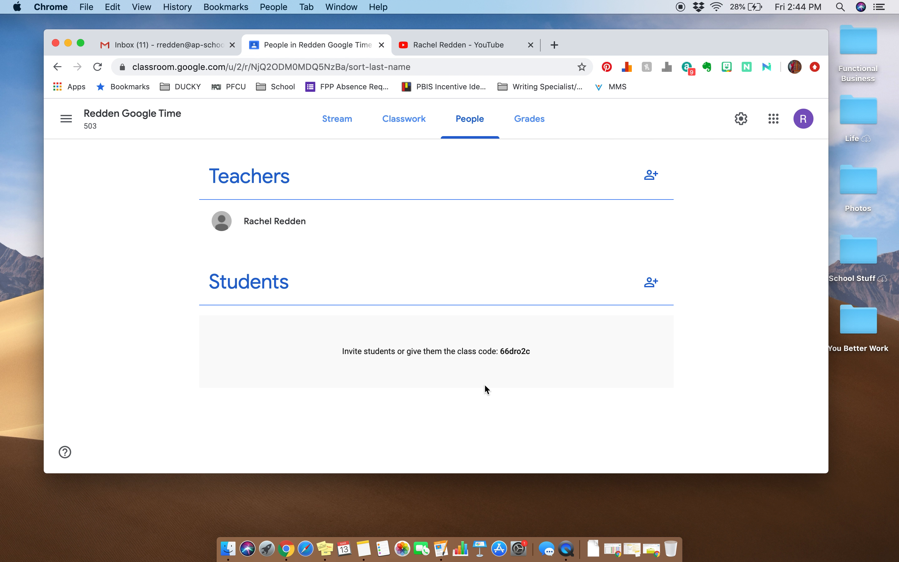
left_click(527, 117)
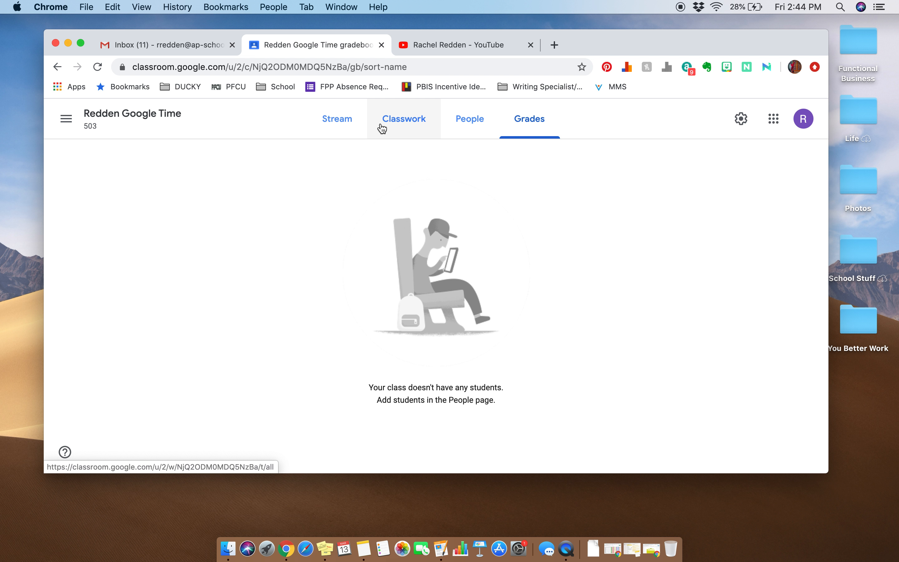
Step: Post the announcement "Hello class!" to all students in the class stream, checking the class and student choices first
left_click(353, 130)
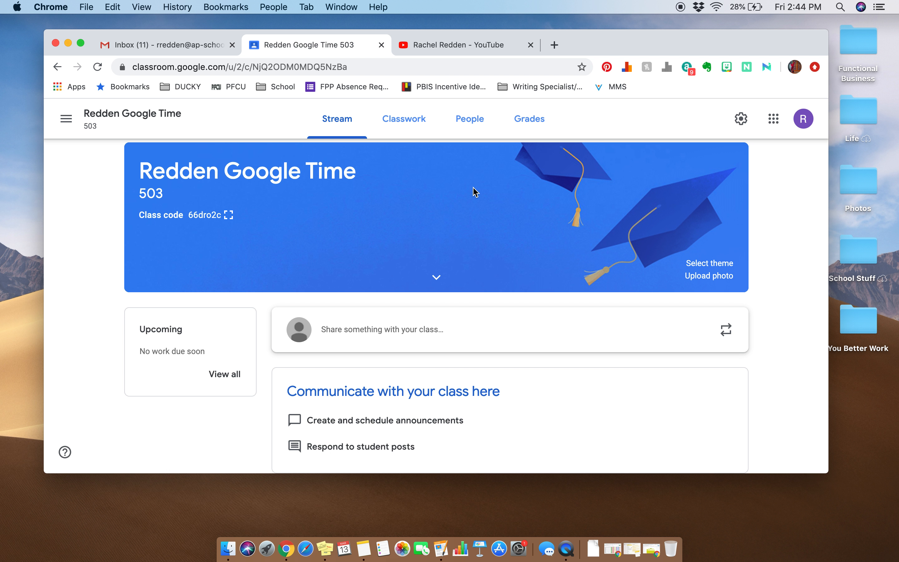
left_click(457, 328)
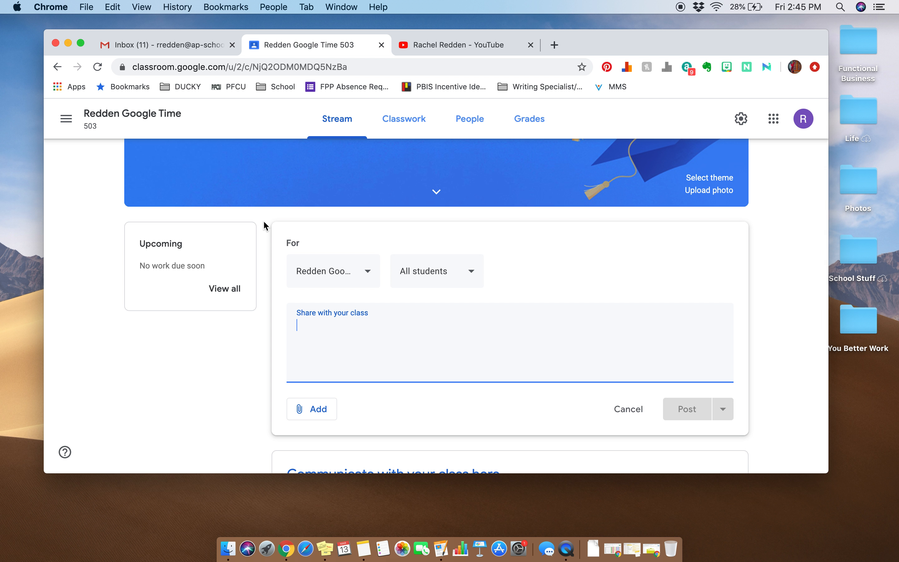
left_click(367, 271)
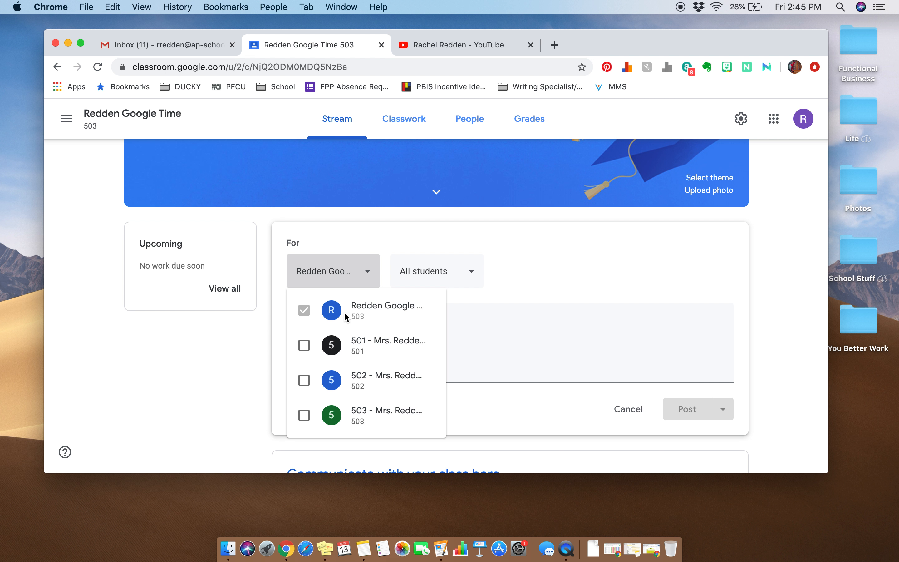
left_click(419, 245)
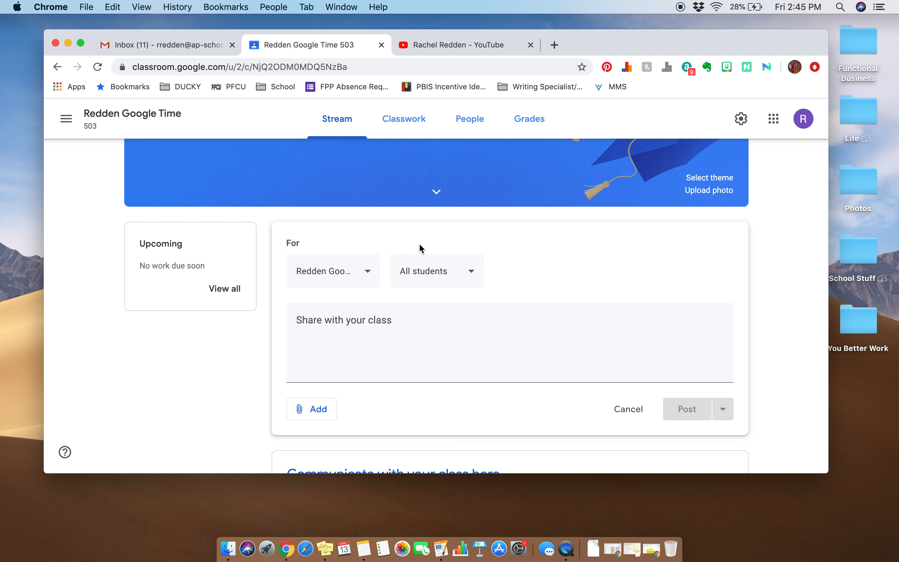
left_click(471, 273)
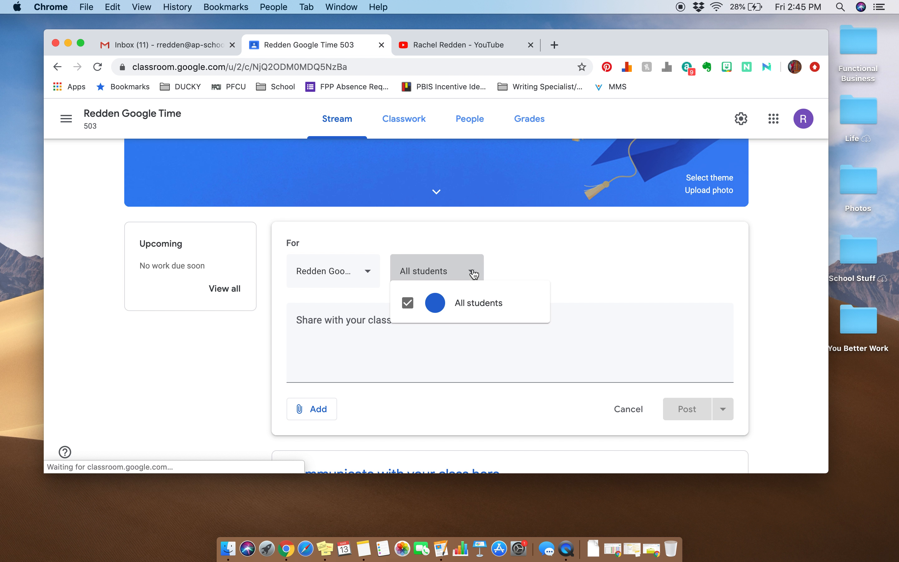
left_click(528, 257)
left_click(460, 322)
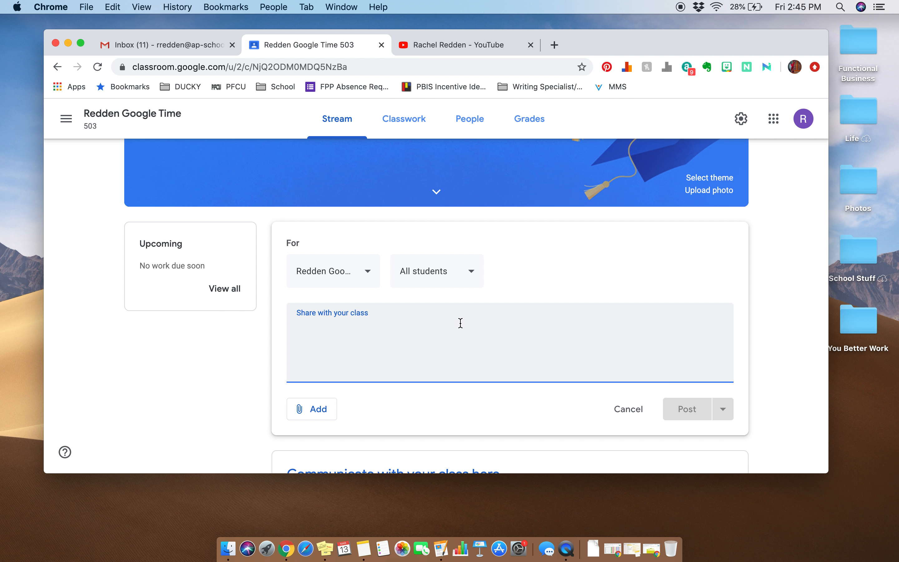
type("Hello ")
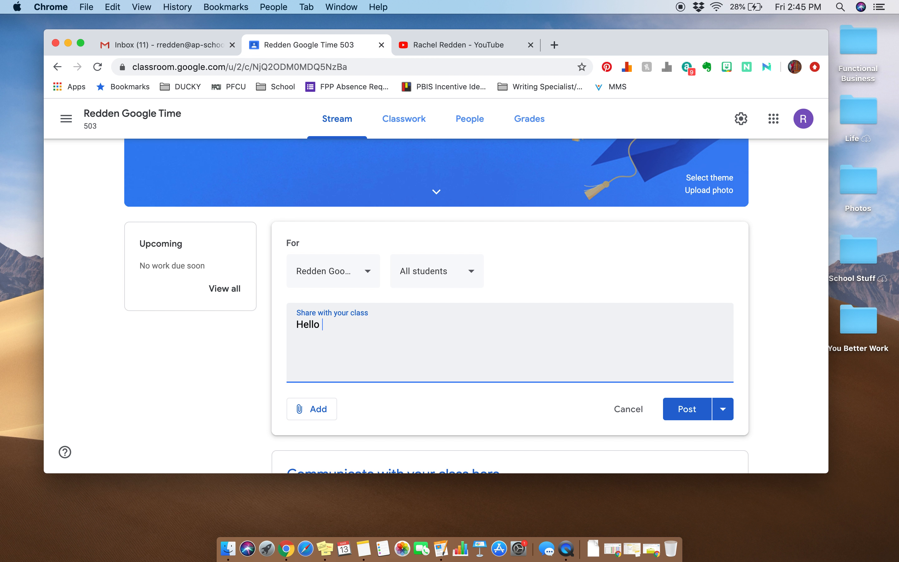
type("class!")
left_click(672, 400)
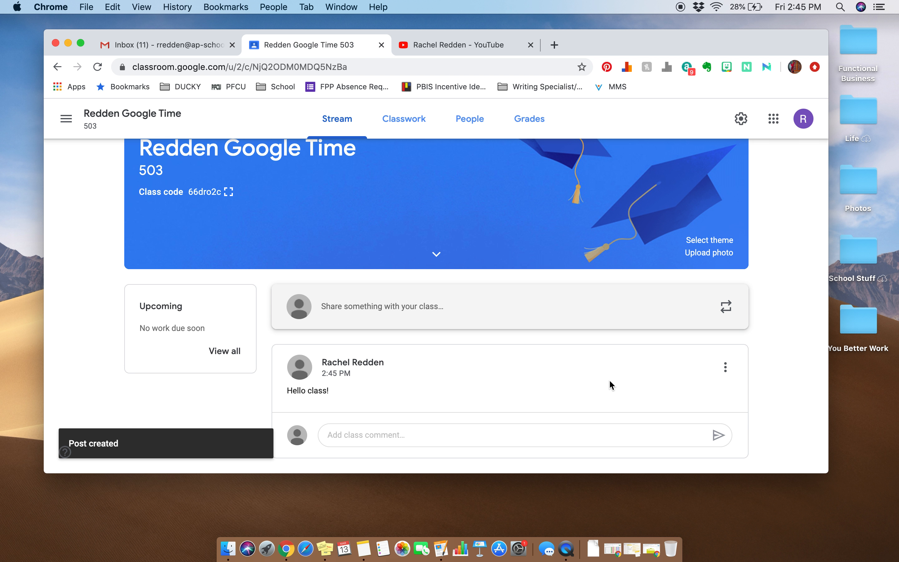
Step: Open another stream announcement and examine its attachment options, including the recent and My Drive files in Google Drive
left_click(520, 309)
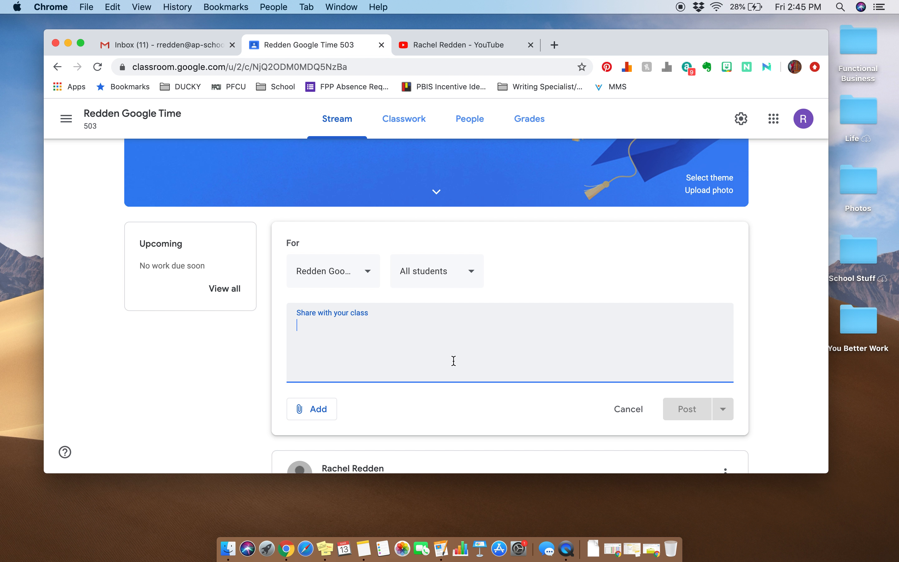
left_click(314, 409)
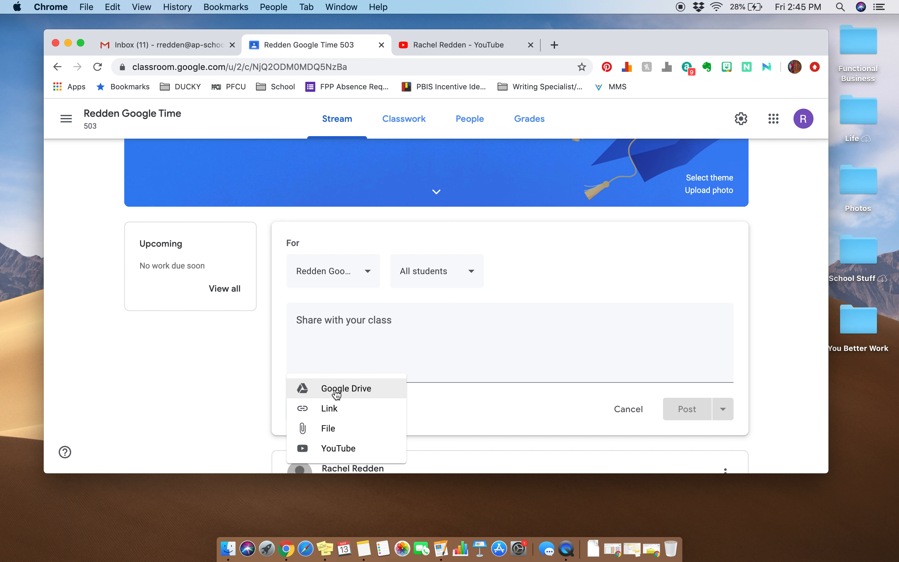
left_click(336, 390)
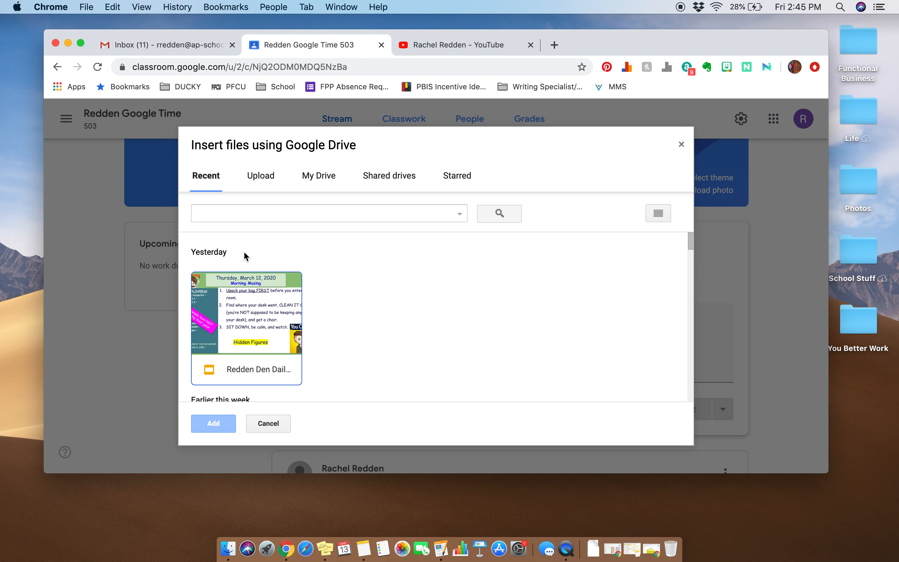
left_click(317, 181)
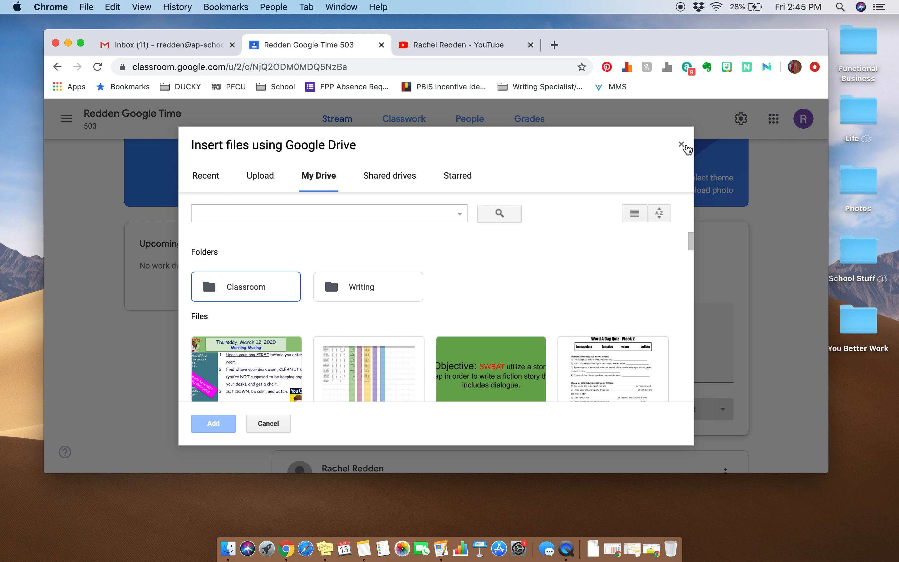
left_click(682, 145)
left_click(305, 410)
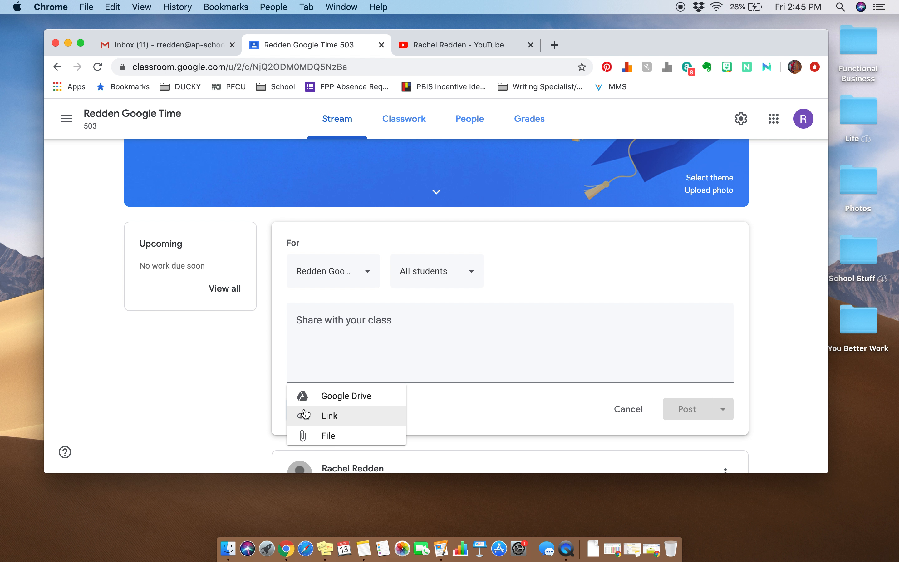
scroll(305, 412, "down", 3)
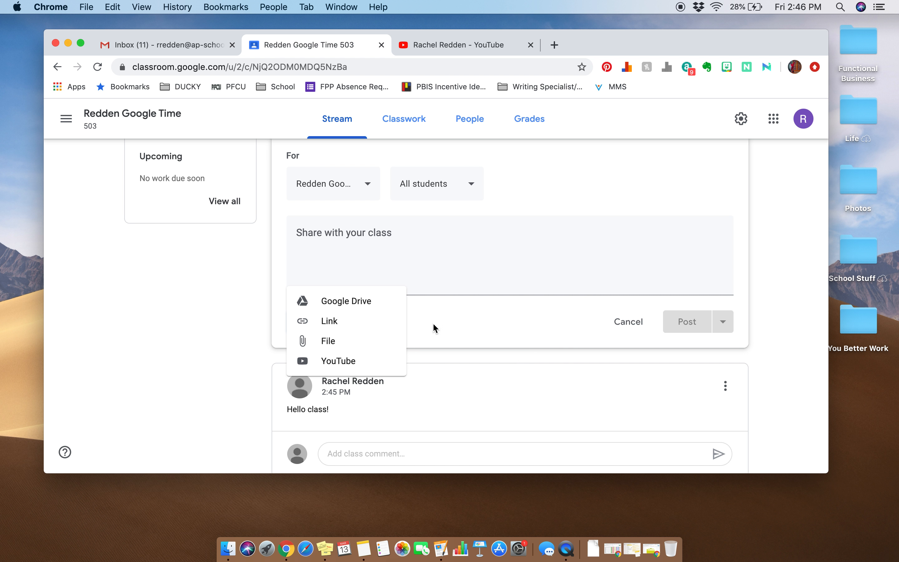
scroll(451, 305, "up", 3)
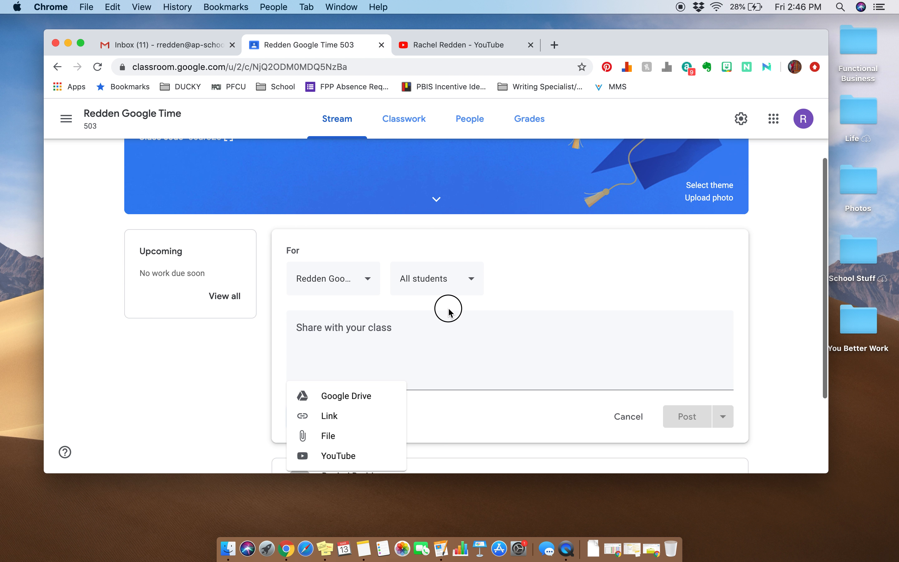
left_click(448, 307)
scroll(448, 307, "up", 4)
Step: Start a new classwork question reading "How do you like Google Classroom?" with Short answer as its type
left_click(403, 117)
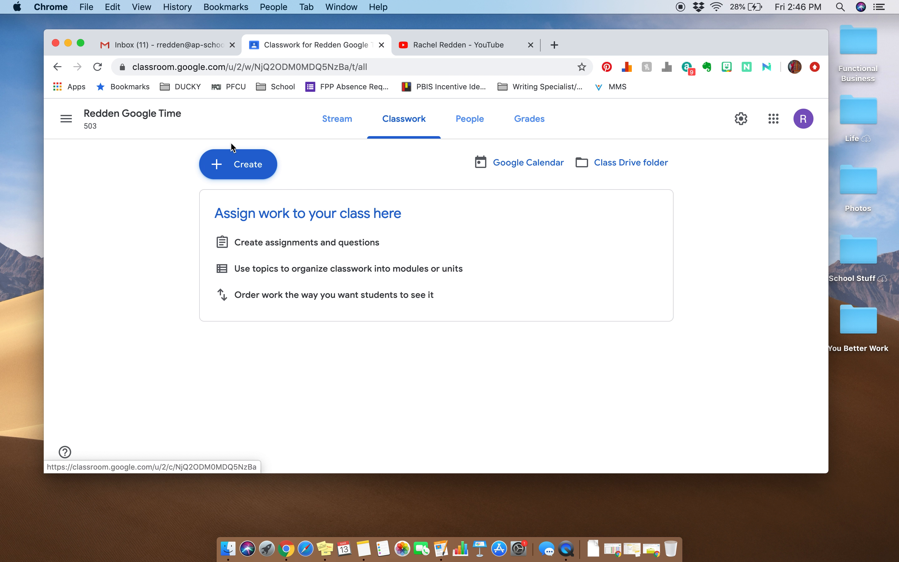
left_click(233, 174)
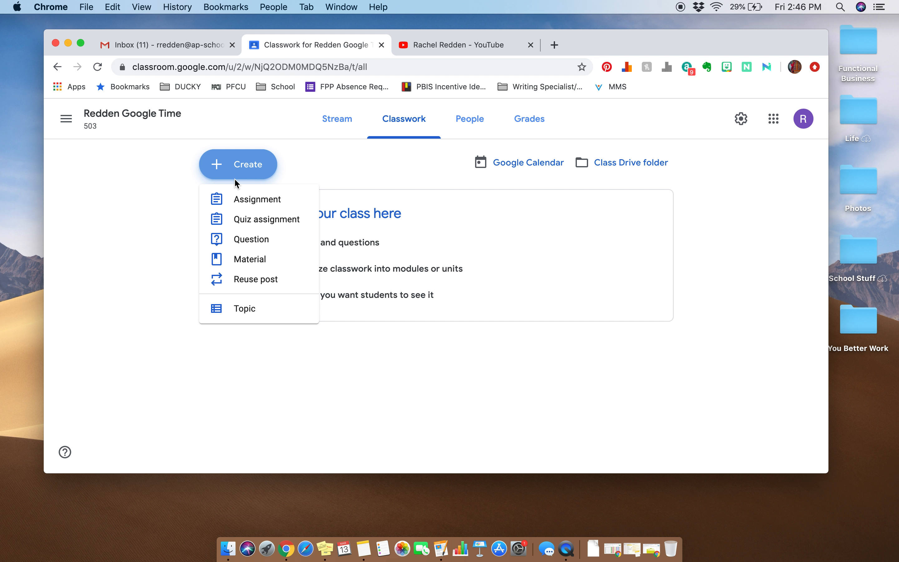
left_click(245, 246)
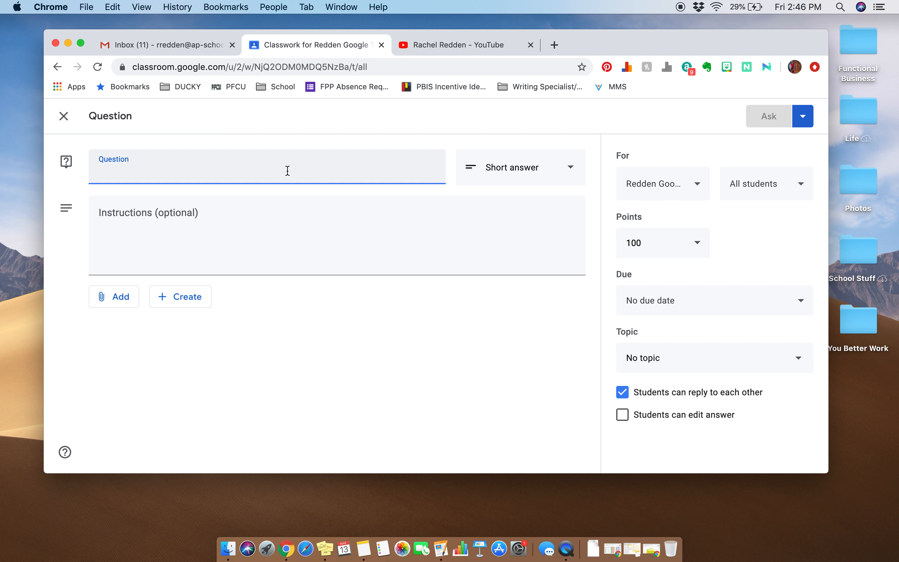
type("How do you like ")
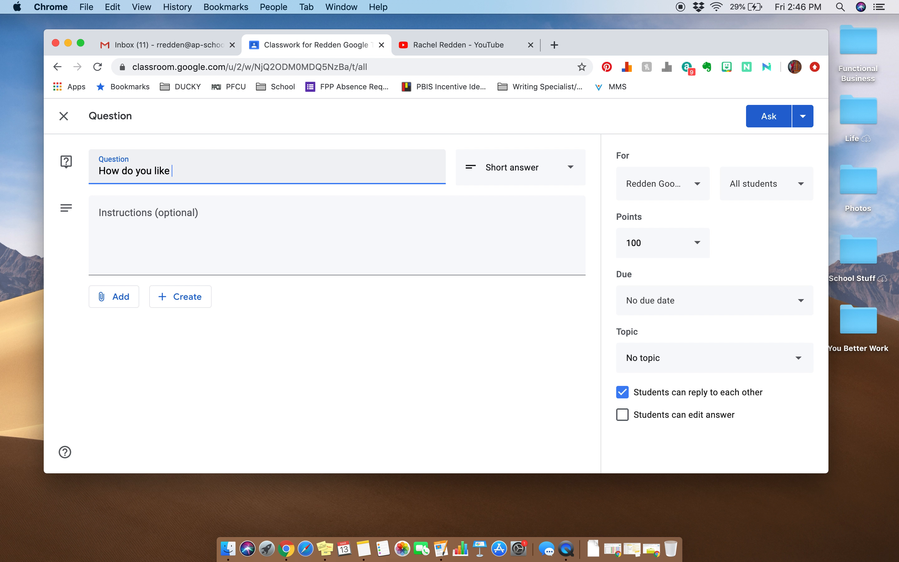
type("Google Classroom?")
left_click(526, 168)
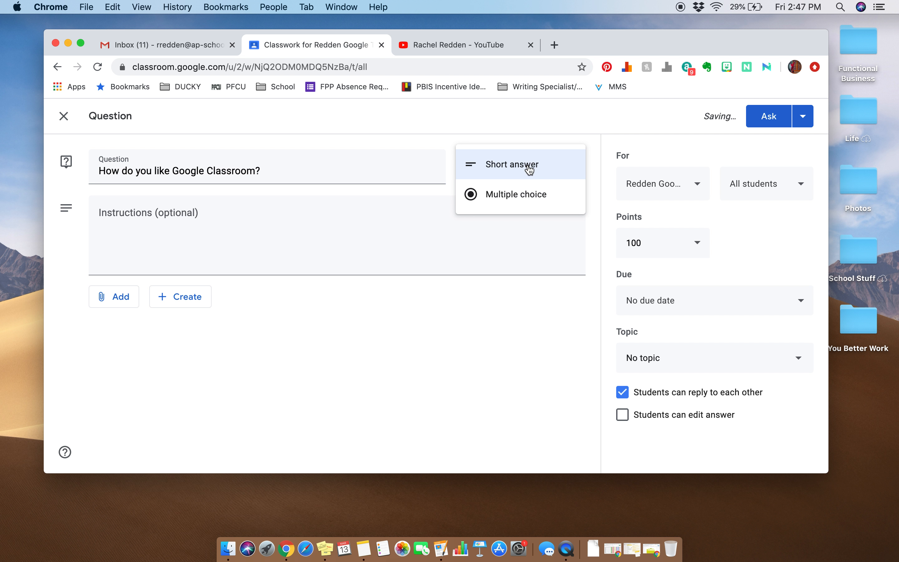
left_click(523, 169)
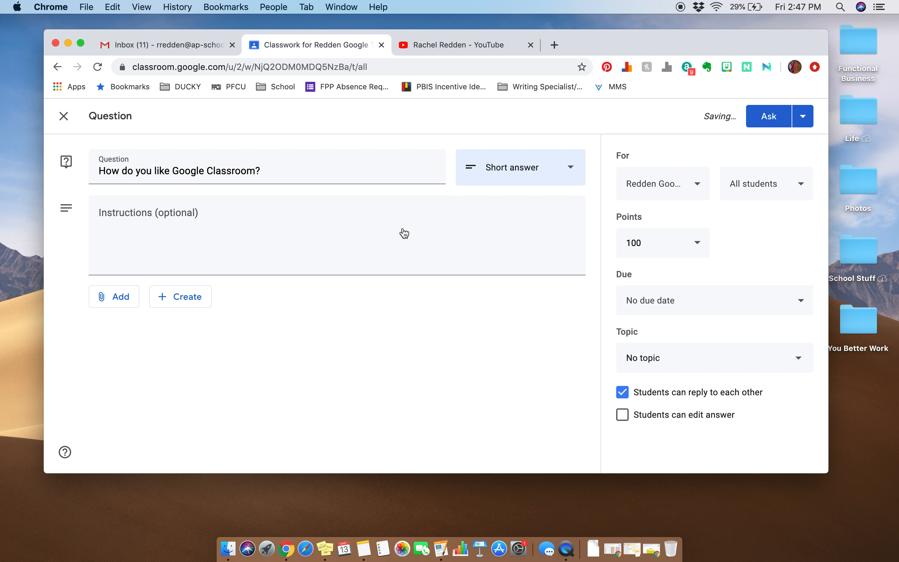
Step: Enter the question's instructions as "Please answer in 100 words!"
left_click(152, 227)
type("Please ")
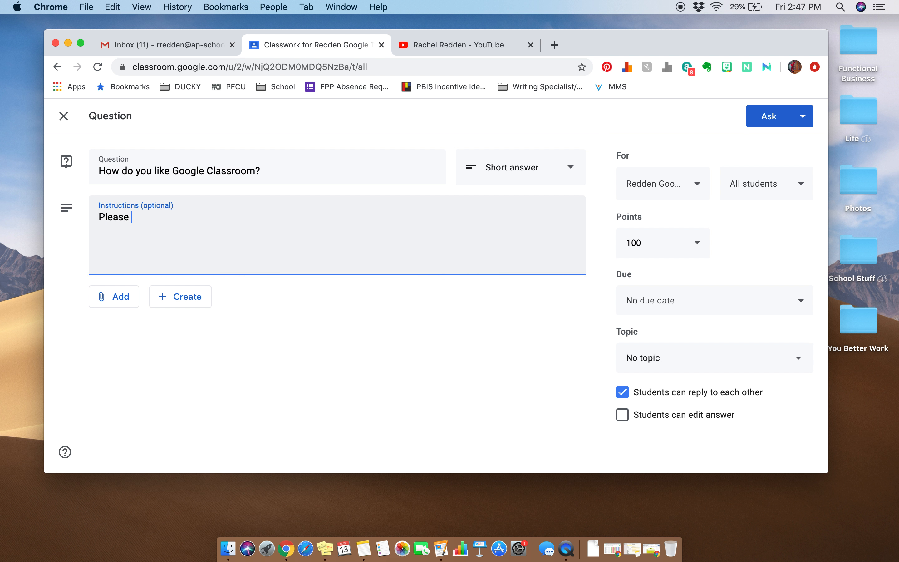
type("anser i")
key("BackSpace")
key("BackSpace")
type("wer in 100 word")
Step: Change the question type to Multiple choice and replace the instructions with "Pick an answer."
left_click(477, 175)
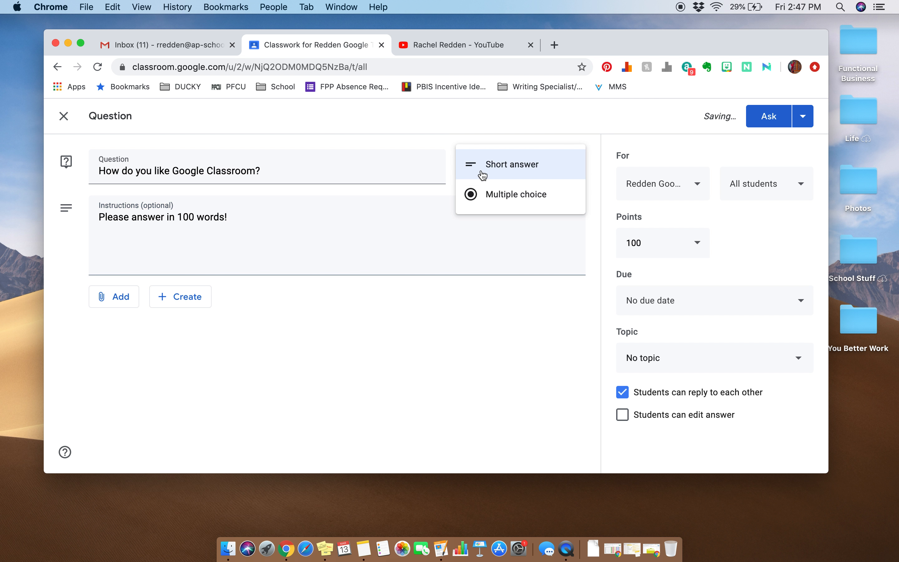
left_click(494, 195)
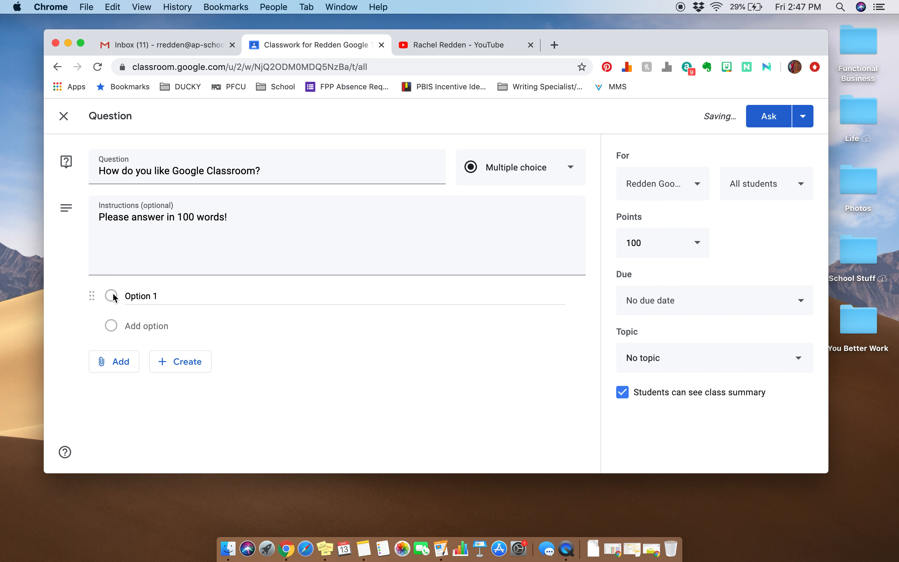
left_click(129, 297)
left_click(146, 215)
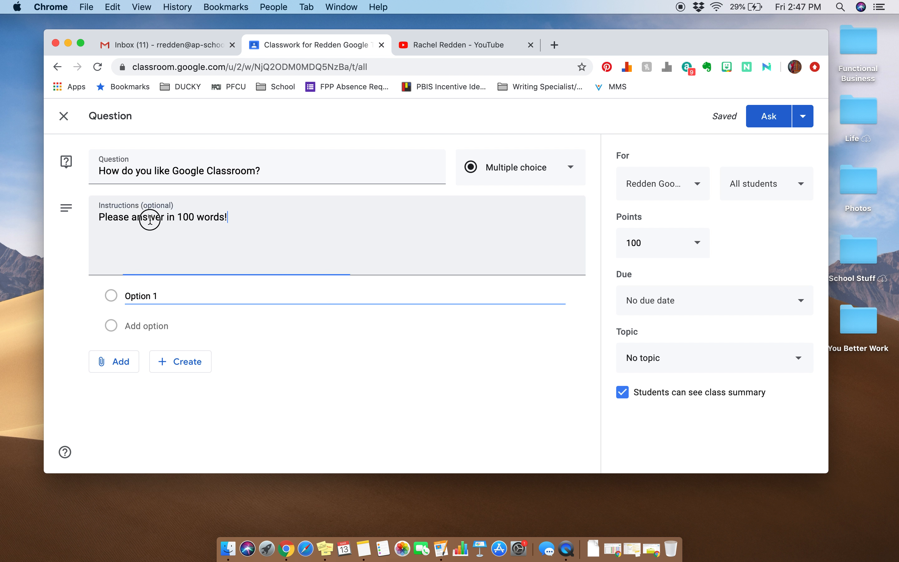
key("super+a")
type("Pick an answer")
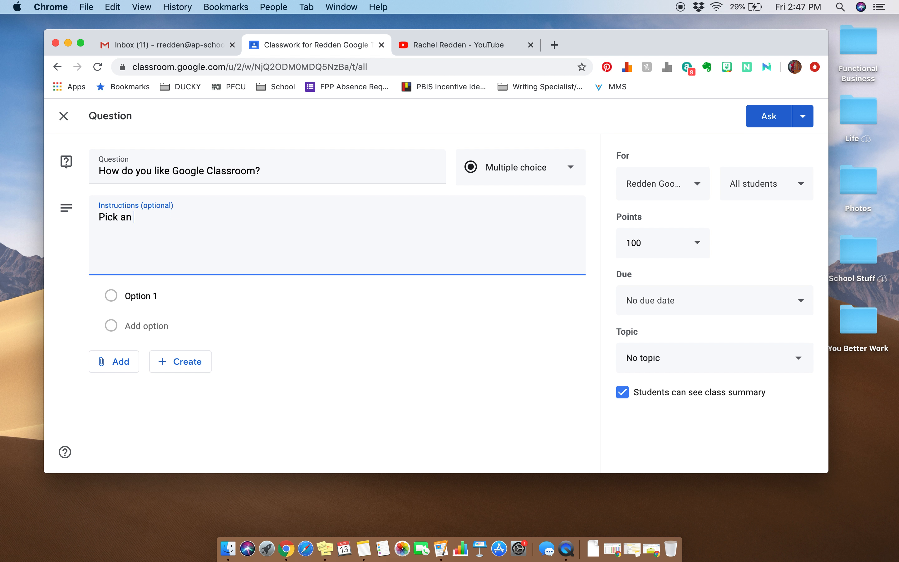
Step: Enter "Love it" and "Hate it" as the question's two answer options
key("Tab")
type("Love it")
left_click(147, 326)
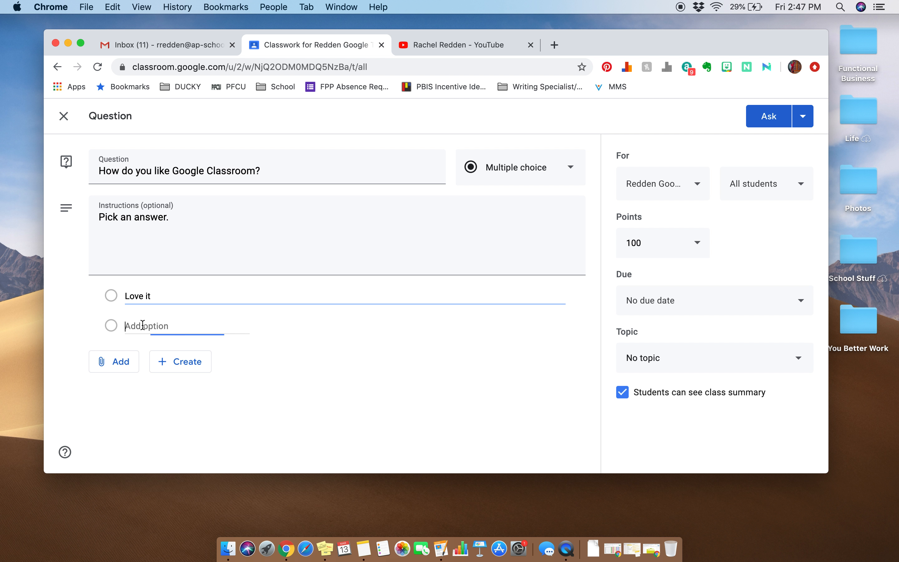
type("Hate it")
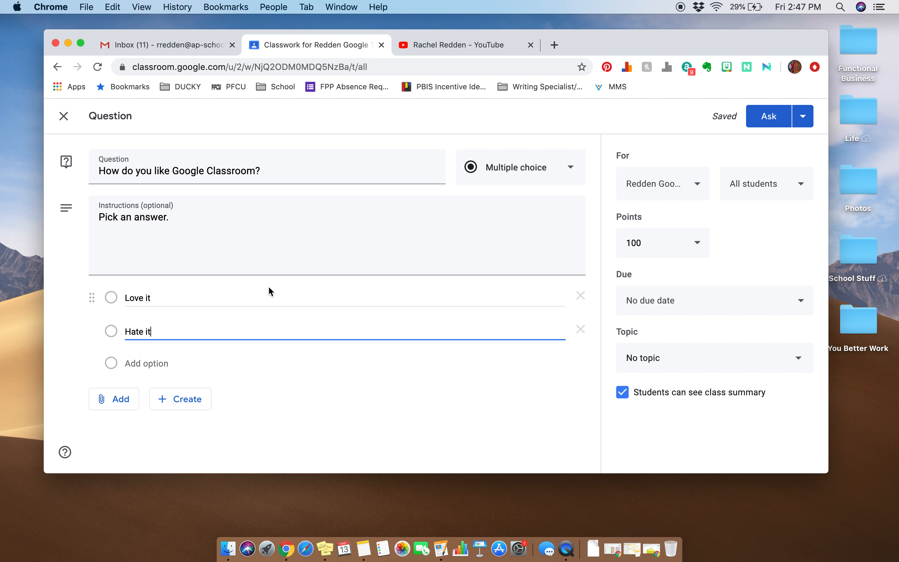
Step: Set the question's points to Ungraded and its due date to Mar 16, 2020
left_click(698, 246)
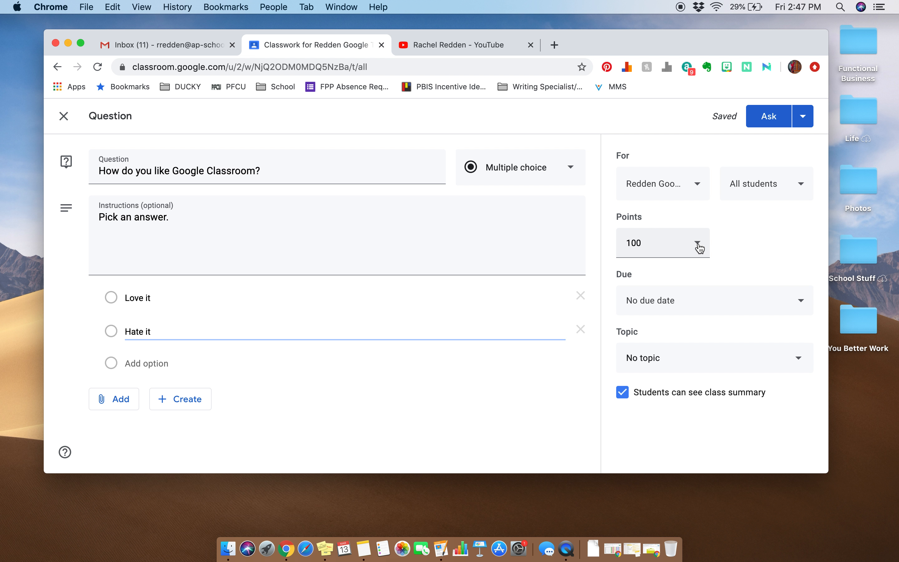
left_click(728, 238)
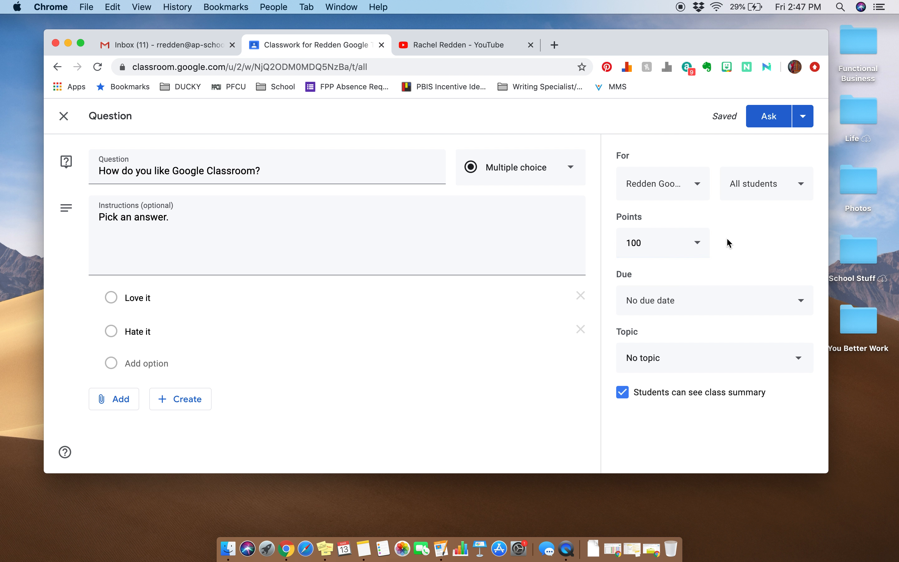
left_click(697, 244)
left_click(661, 273)
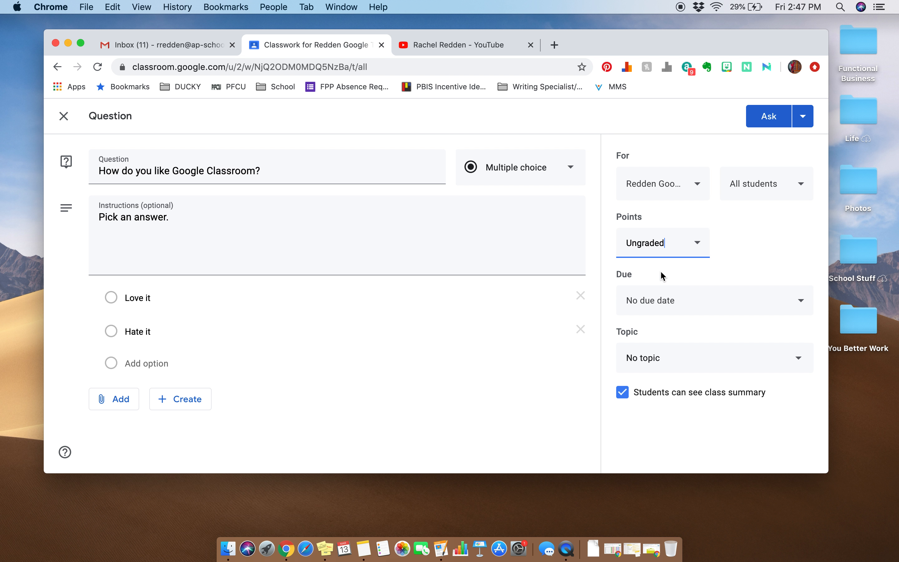
left_click(715, 299)
left_click(737, 347)
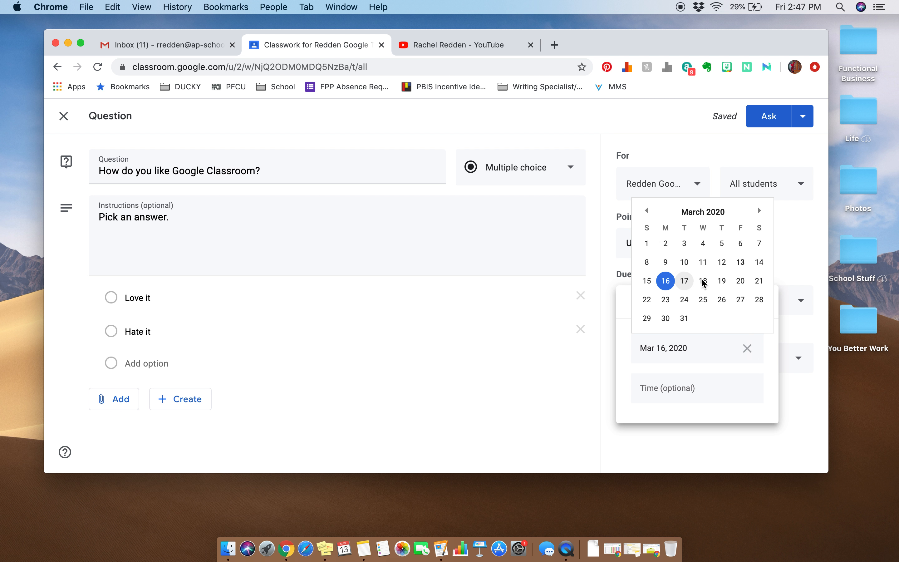
left_click(790, 254)
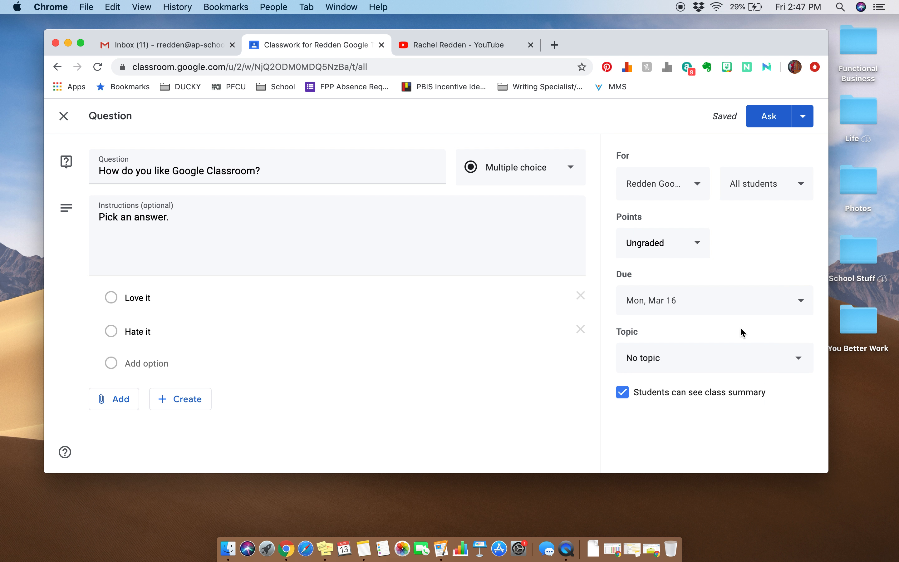
Step: Create the topic "Welcome Package" for the question and post the question to all students
left_click(703, 363)
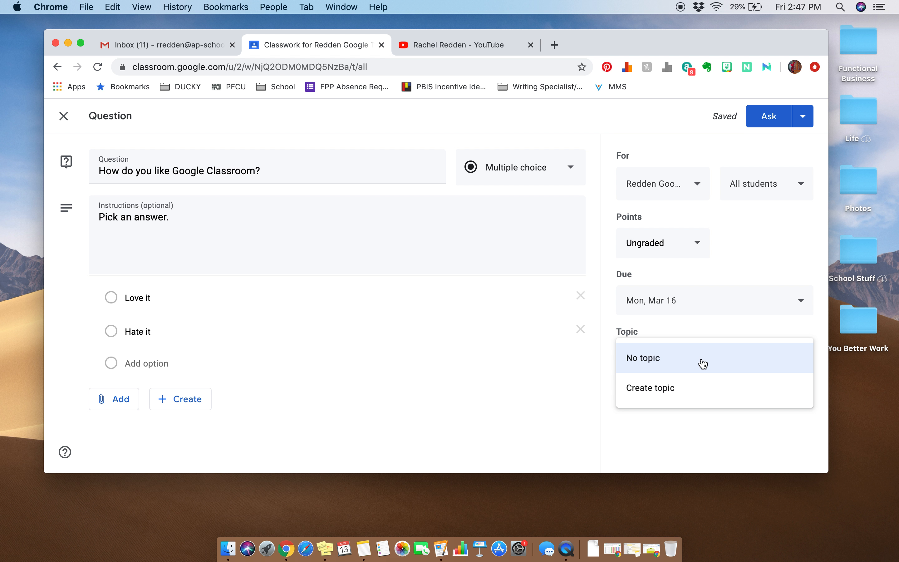
left_click(667, 390)
type("Welcome Pa kage")
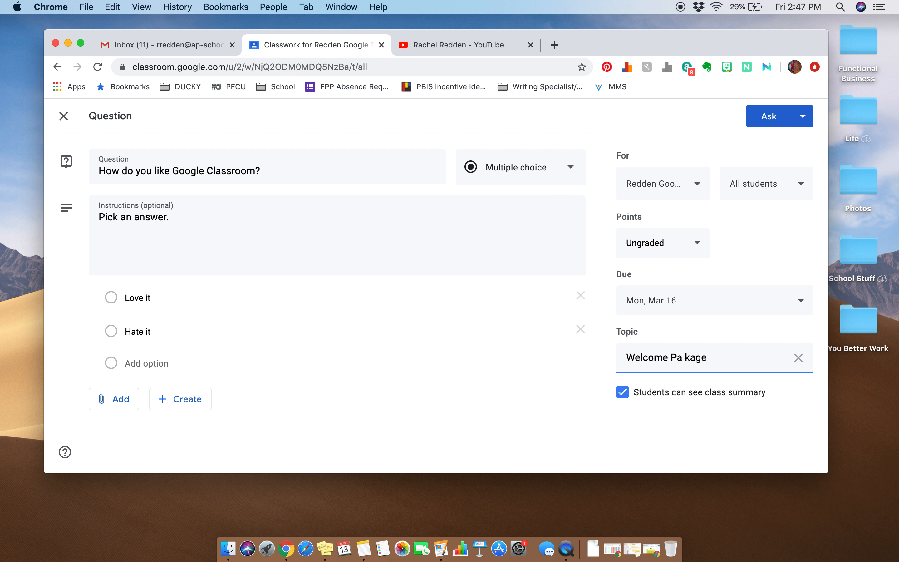
key("BackSpace")
key("BackSpace")
key("BackSpace")
key("BackSpace")
type("ckage")
left_click(756, 117)
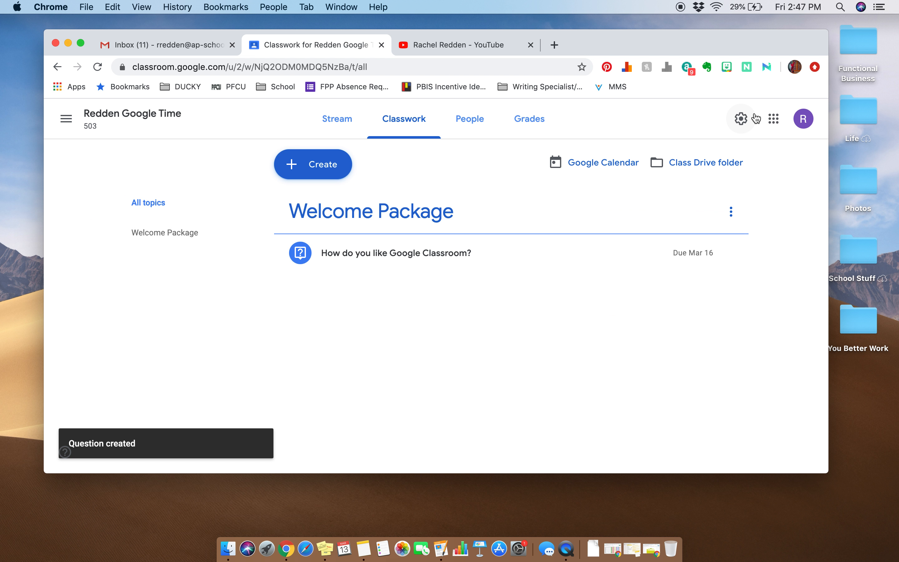
Step: Review the posted question from the class stream, including its student answers and question details, and return to the stream
left_click(334, 119)
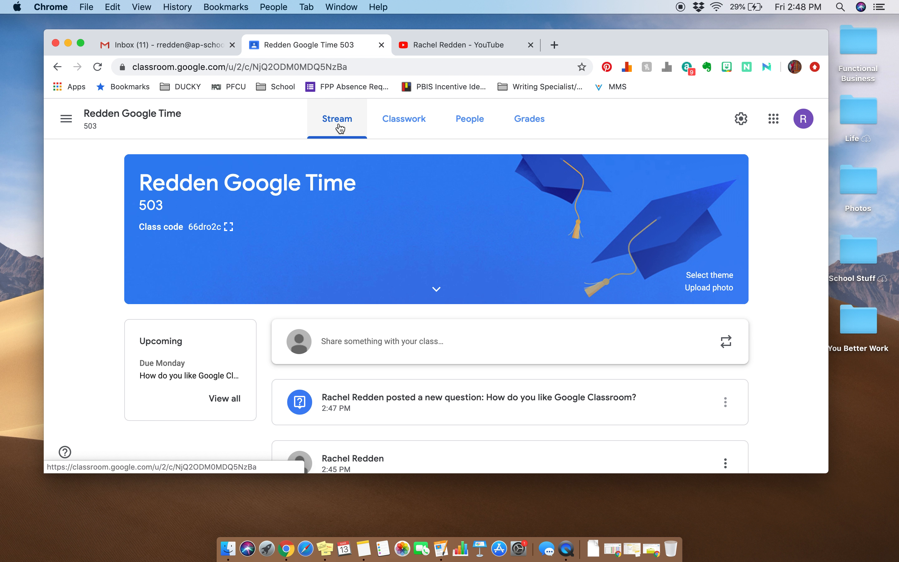
scroll(438, 274, "down", 3)
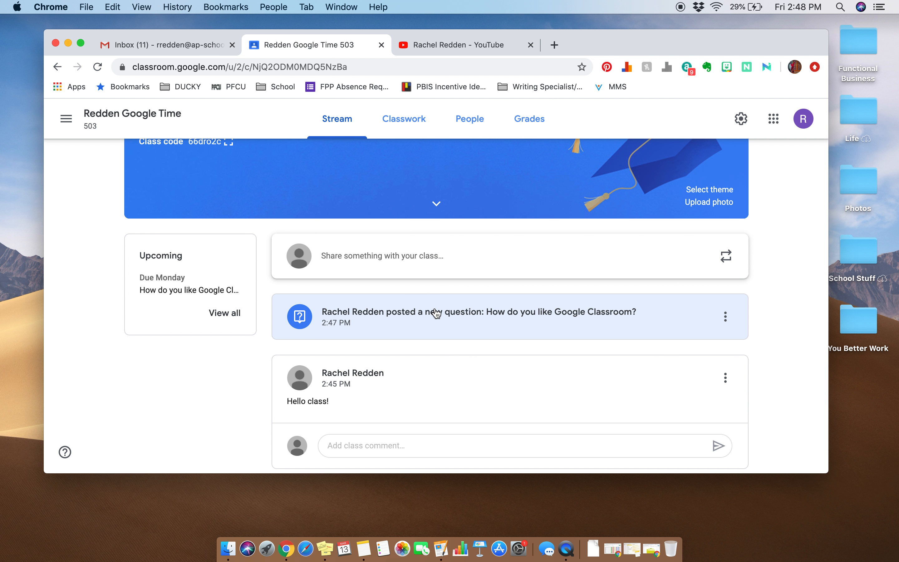
left_click(436, 312)
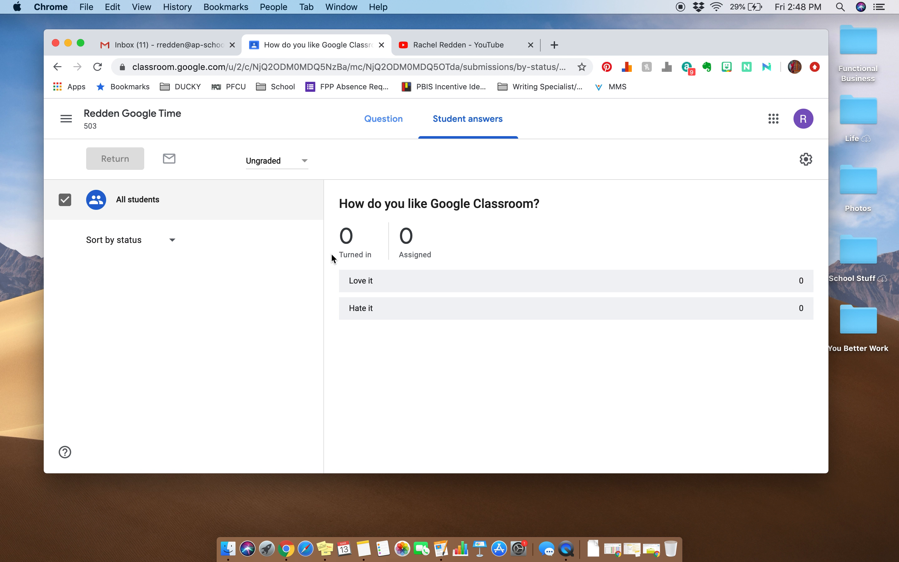
left_click(385, 126)
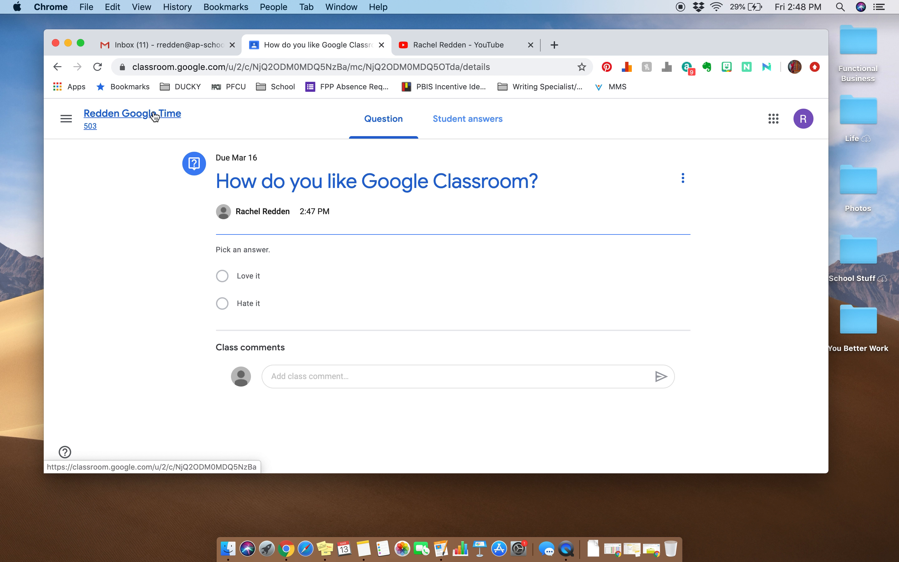
left_click(155, 117)
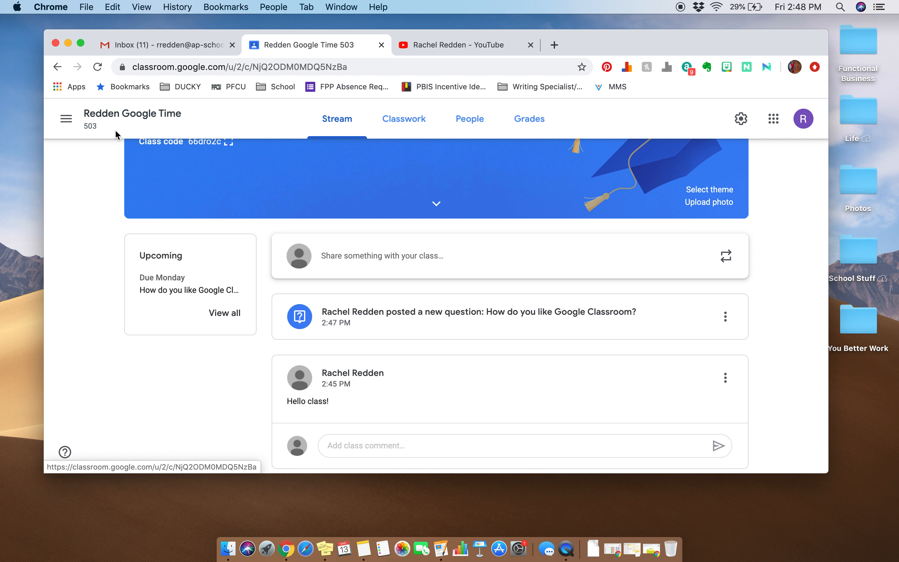
scroll(370, 295, "up", 3)
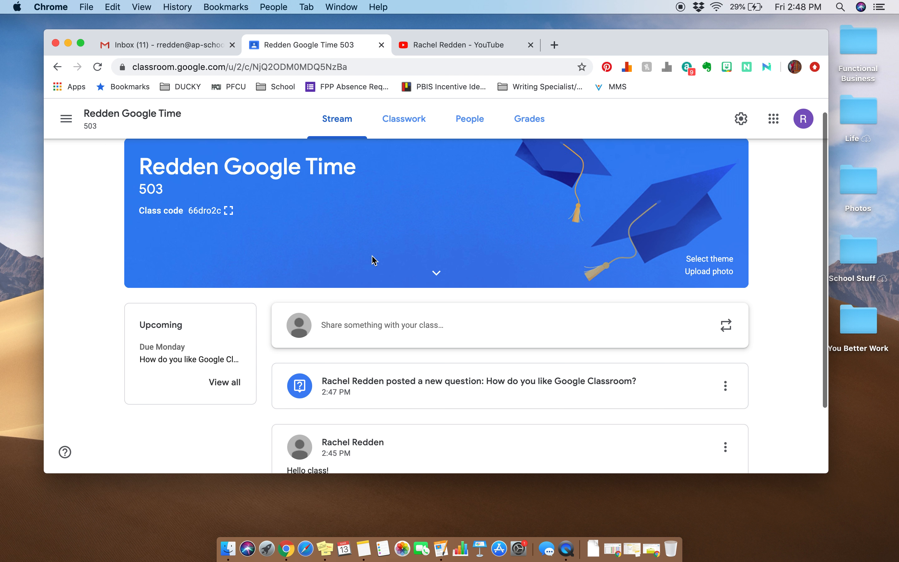
Step: Start a new classwork assignment titled "Write about your long weekend."
left_click(404, 117)
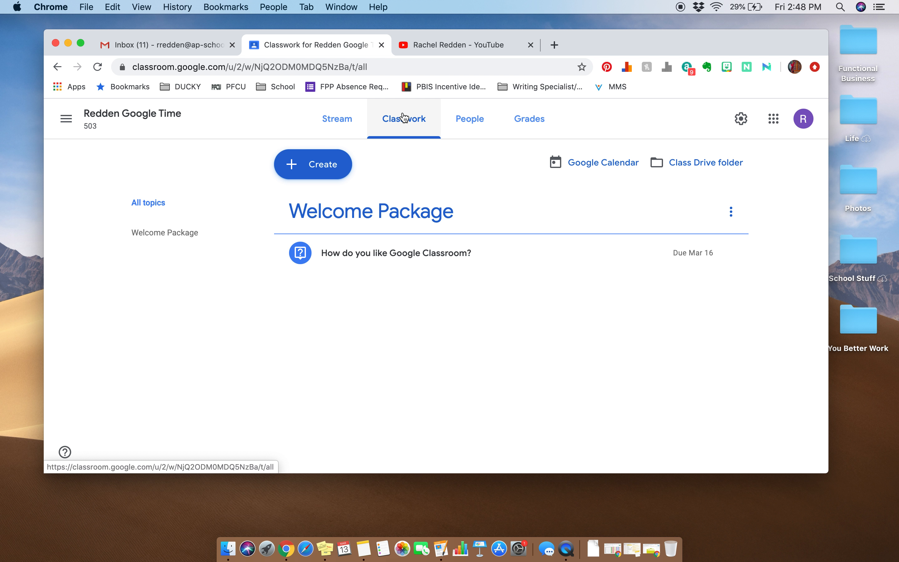
left_click(324, 159)
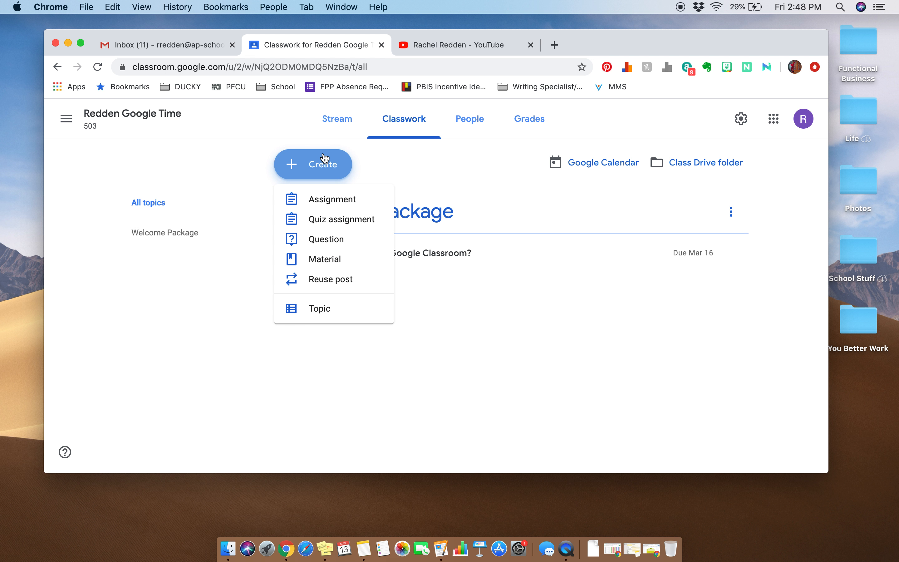
left_click(323, 203)
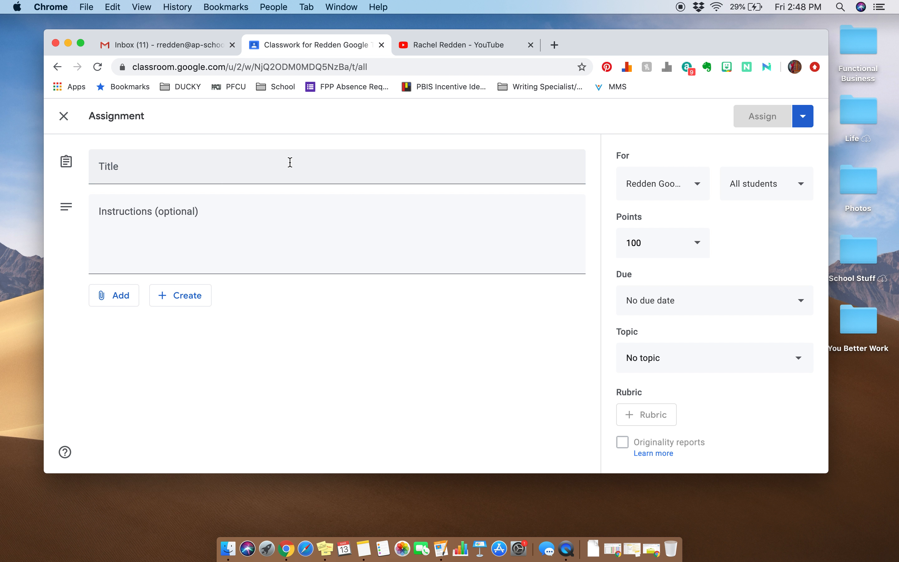
left_click(290, 162)
type("Write ")
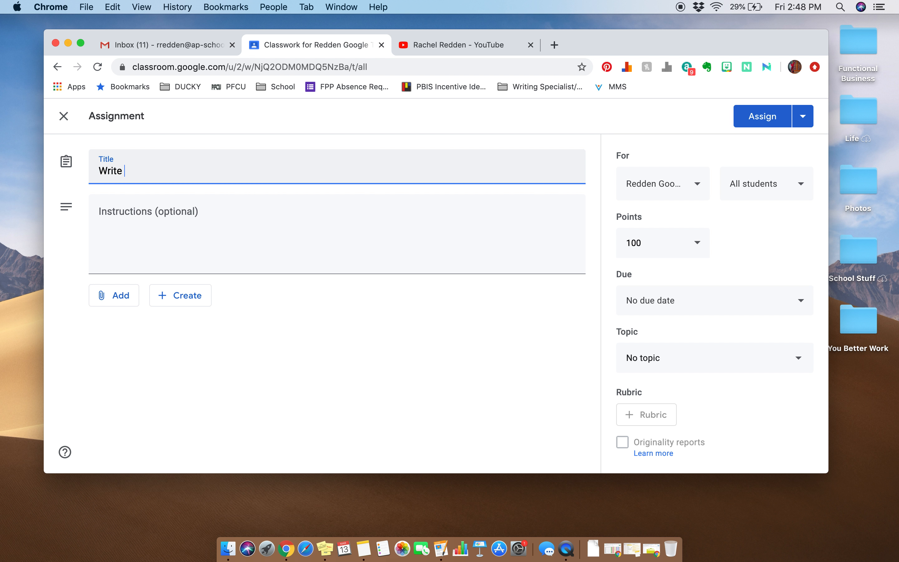
type("about your long weekw")
type("nd.")
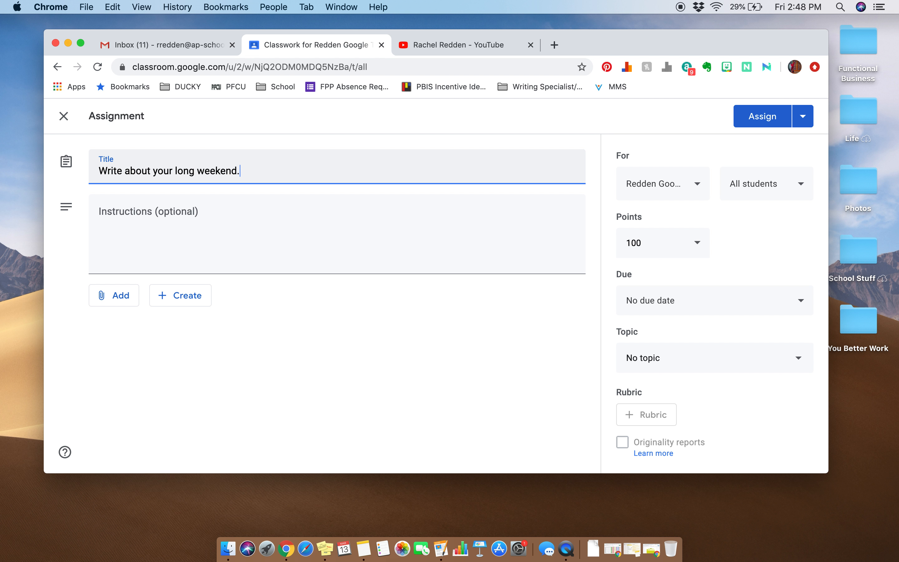
Step: Enter the assignment's instructions as "Tell us all what you did."
left_click(289, 224)
type("Tell us all what you did.")
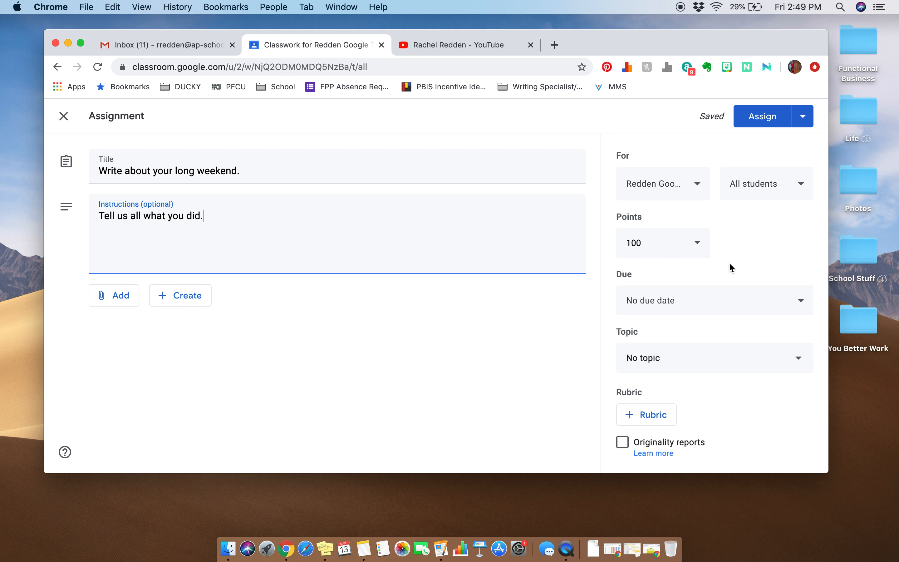
Step: Set the assignment's point value to 10
left_click(651, 188)
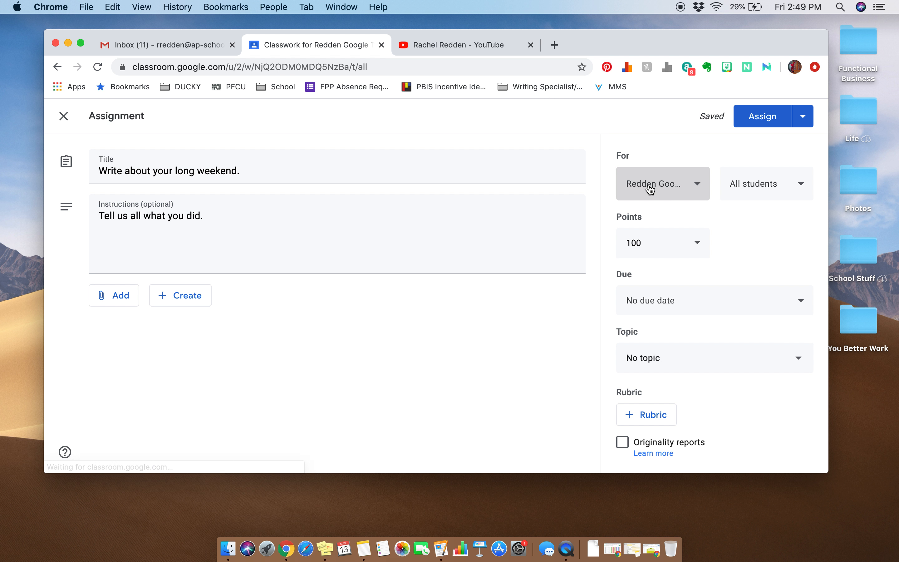
left_click(756, 179)
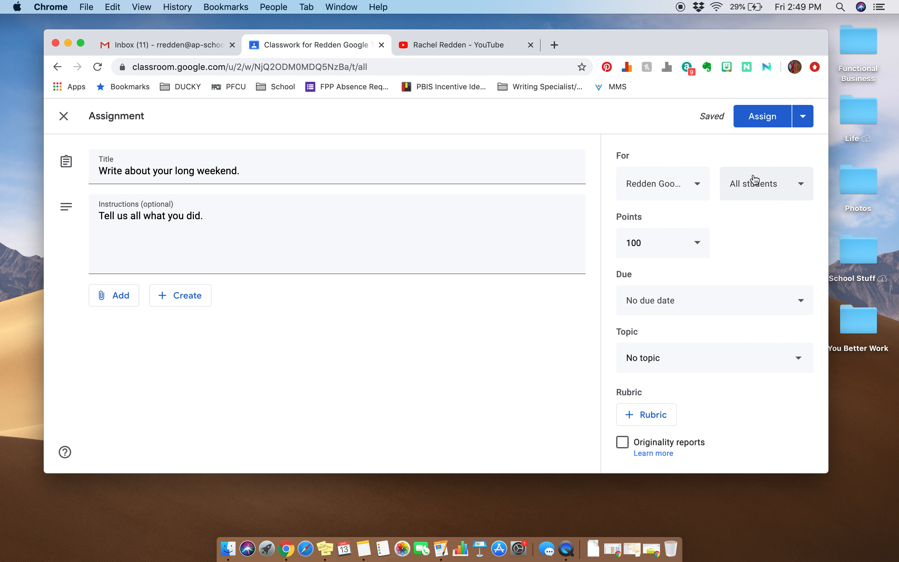
left_click(644, 254)
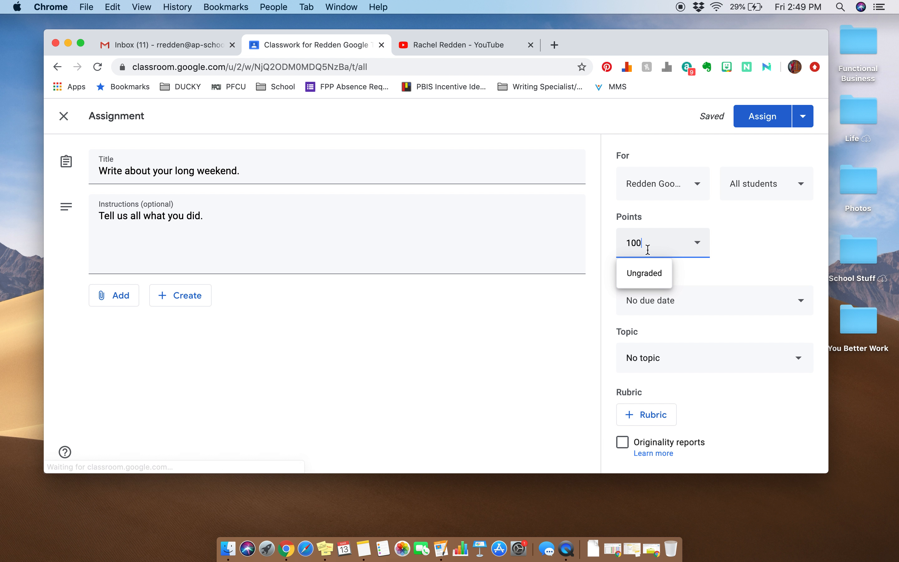
left_click_drag(687, 245, 588, 237)
type("10")
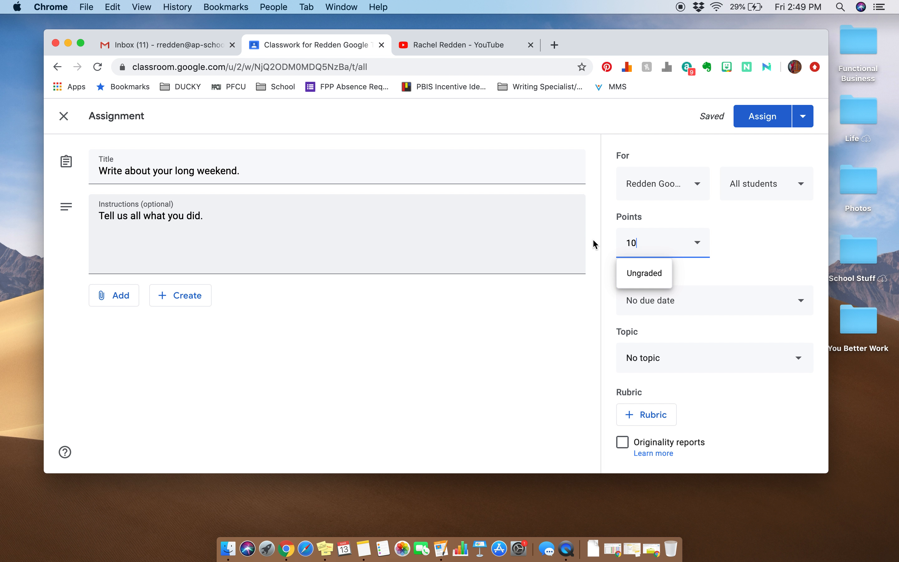
left_click(751, 232)
Step: Set the assignment's due date to March 17, 2020 and file it under the Welcome Package topic
left_click(733, 316)
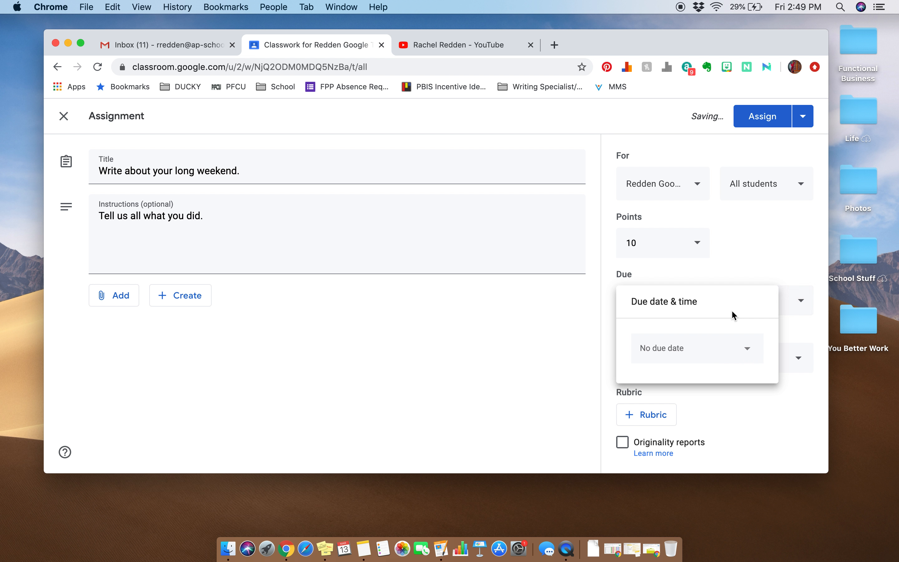
left_click(712, 342)
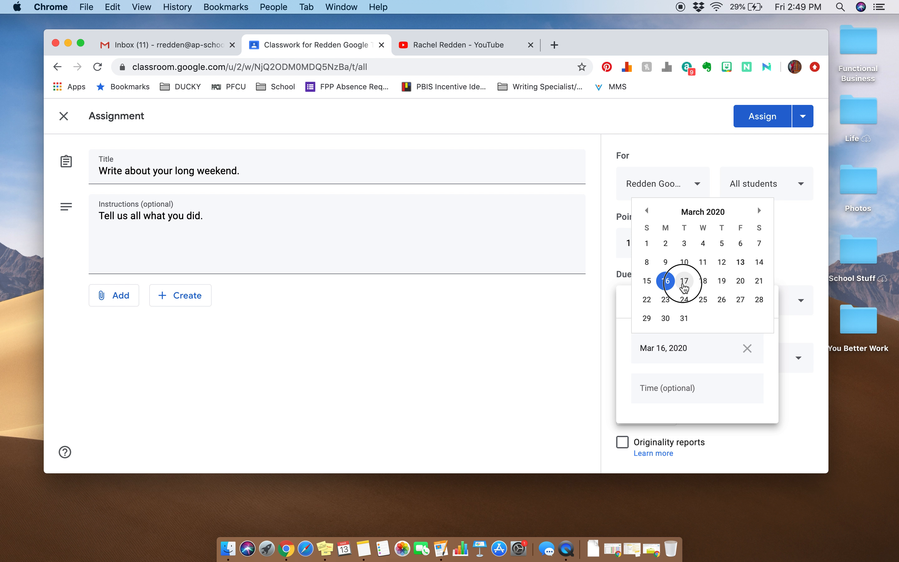
left_click(685, 281)
left_click(763, 286)
left_click(674, 359)
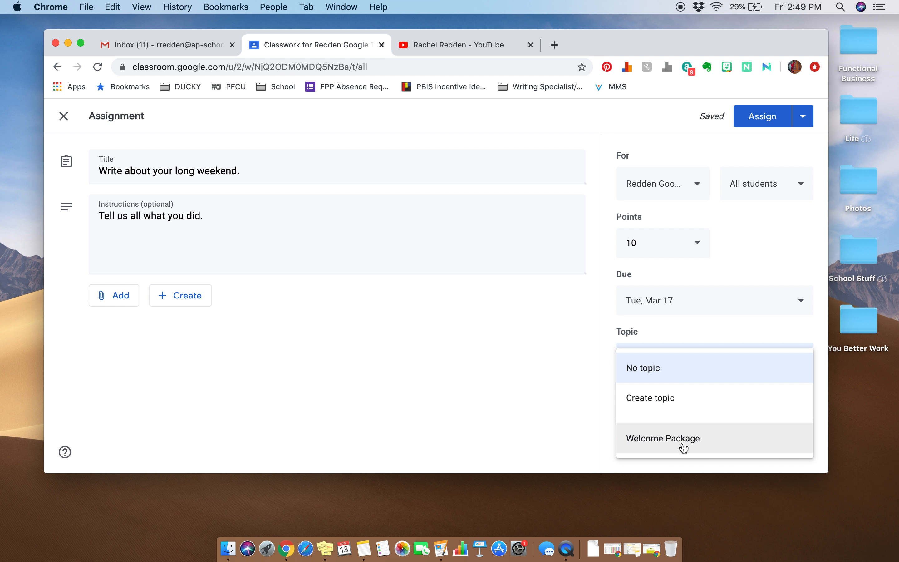
left_click(683, 446)
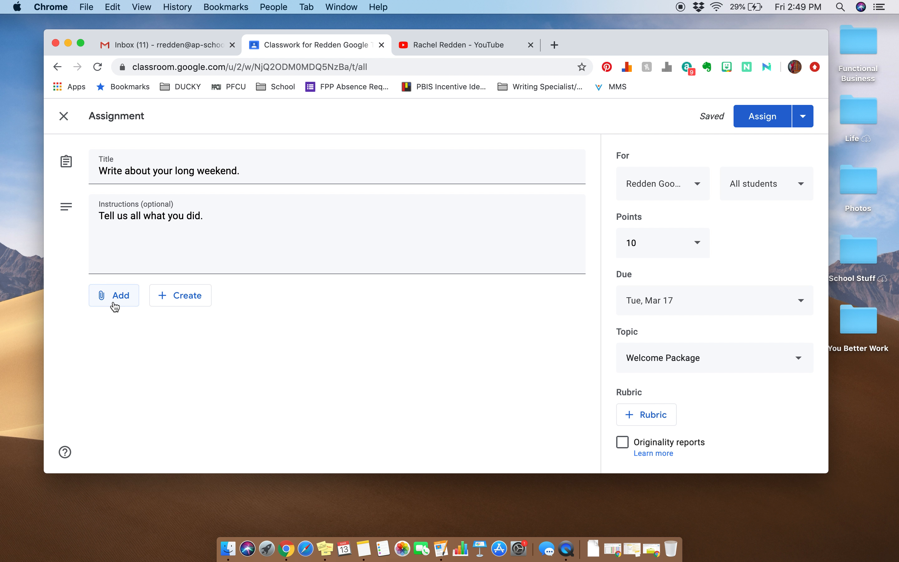
Step: Create a new Google Docs file as the assignment's attachment and name the document "Long Weekend"
left_click(158, 302)
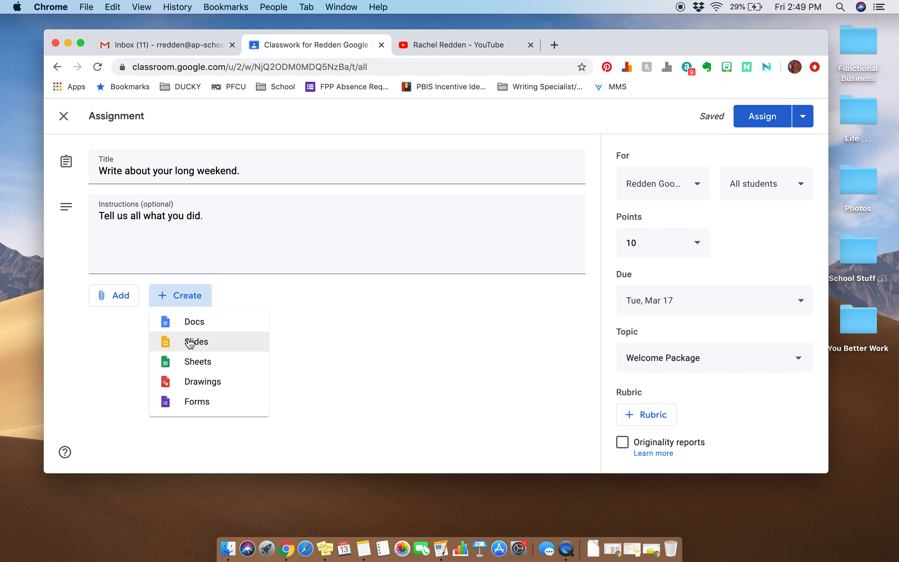
left_click(186, 330)
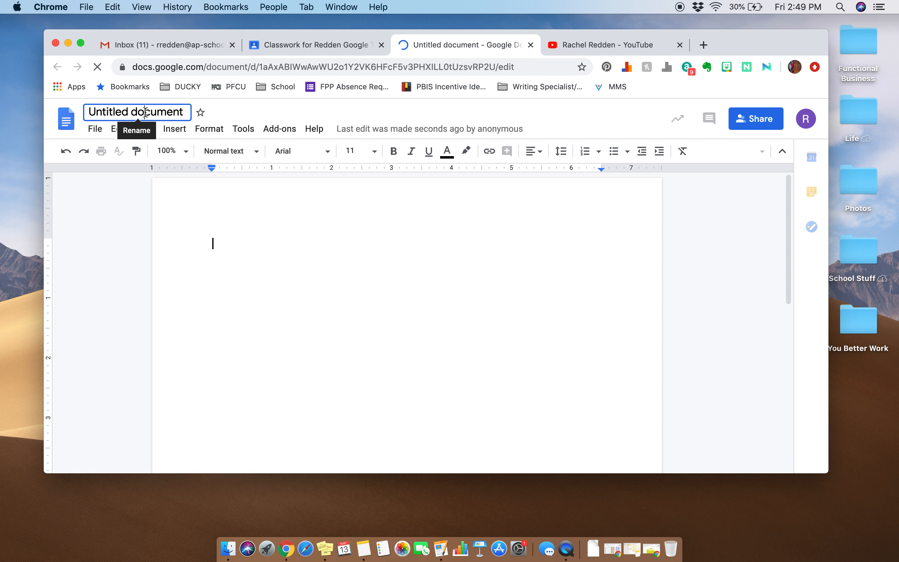
left_click(146, 114)
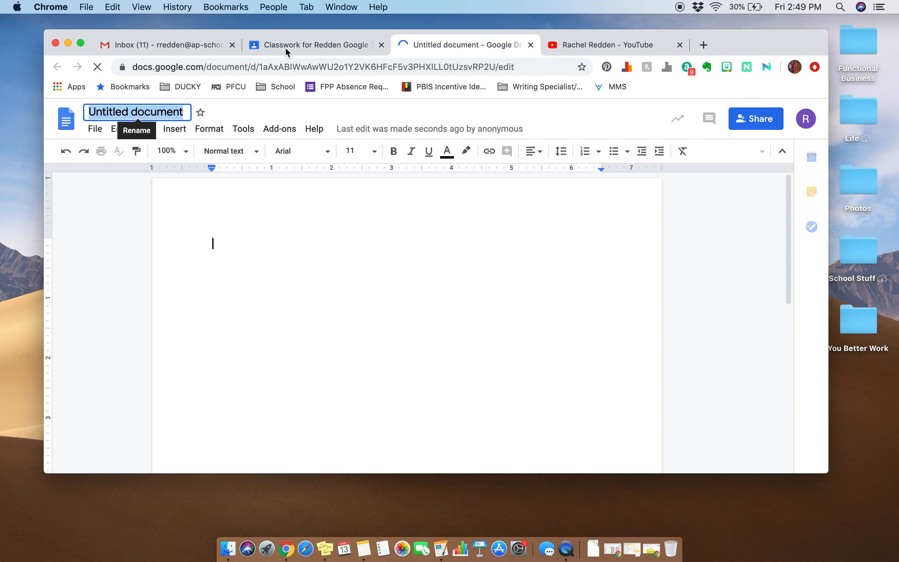
left_click(310, 56)
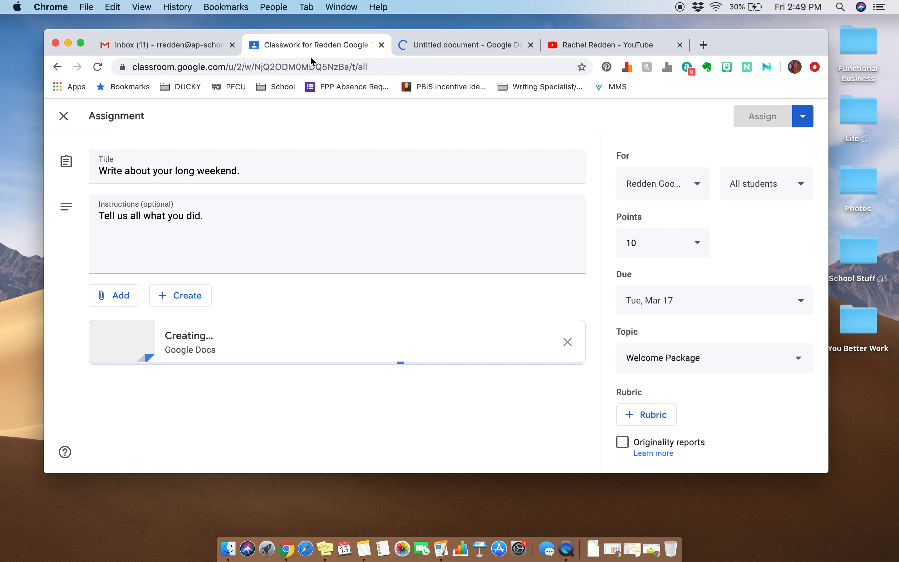
left_click(465, 44)
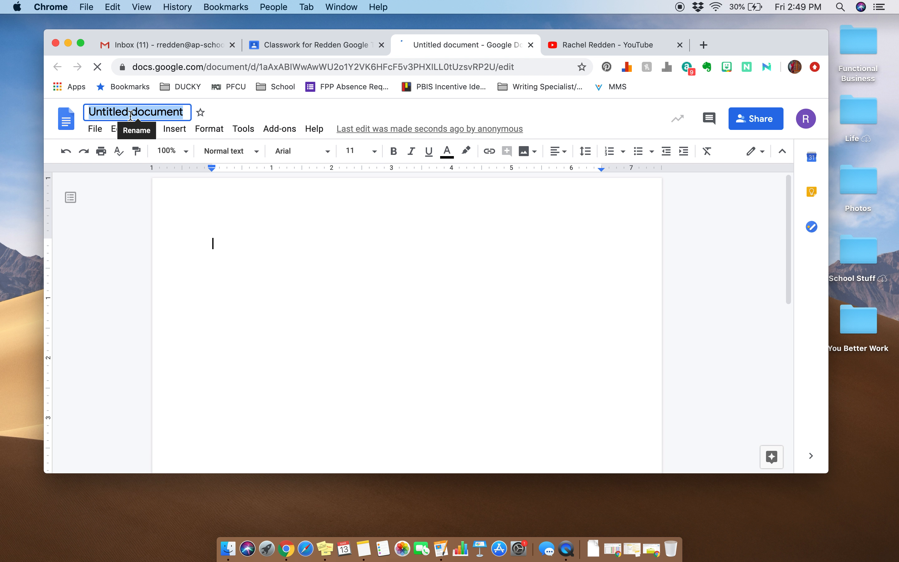
type("Long")
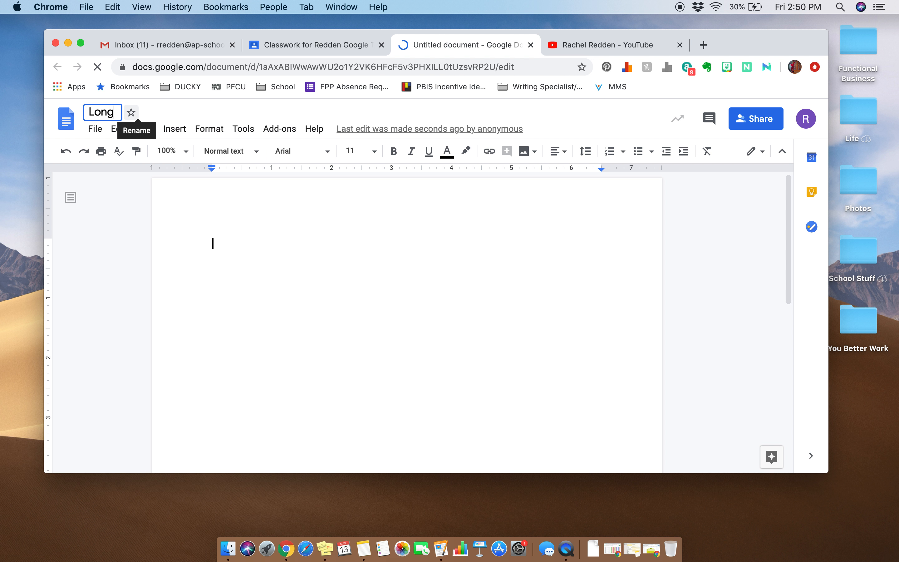
type(" Weekend")
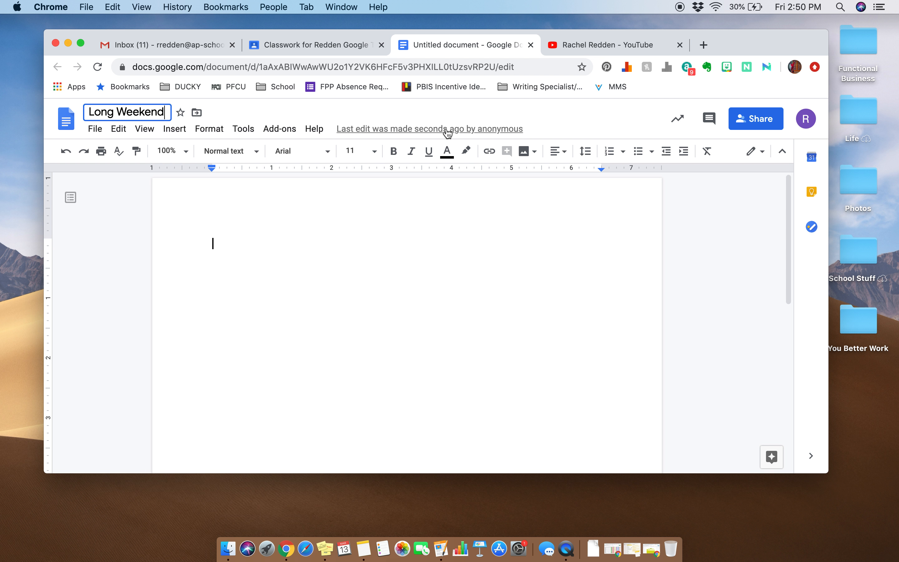
key("Return")
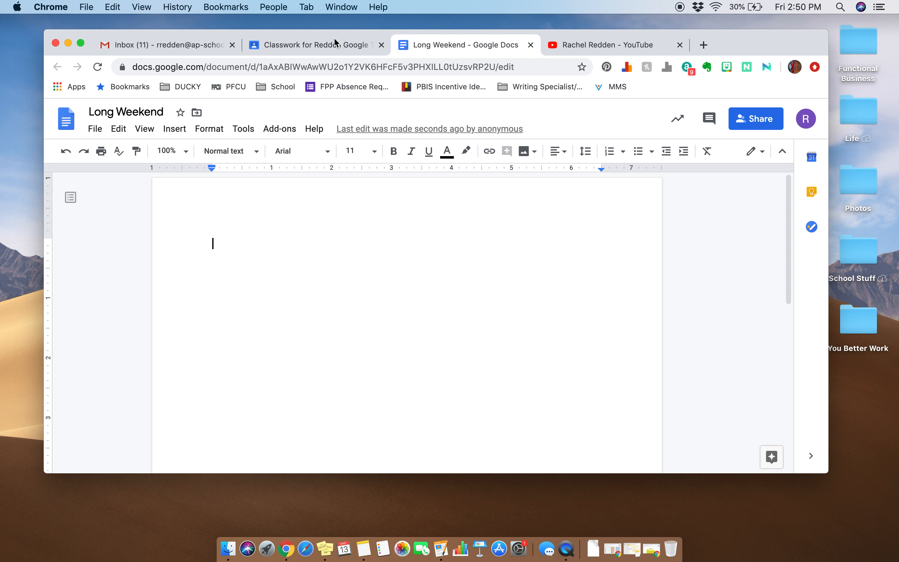
Step: Set the attached document to make a copy for each student and assign the assignment to the class
left_click(338, 44)
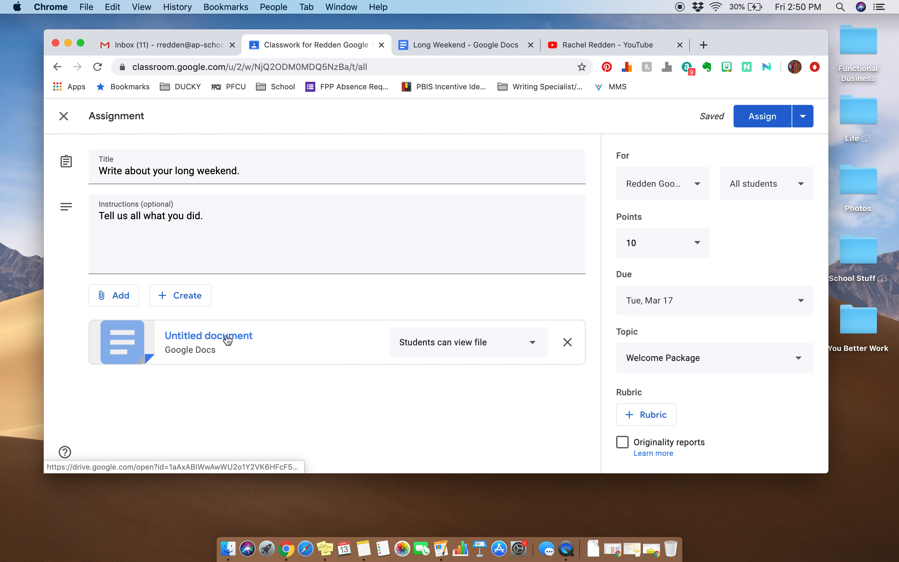
left_click(447, 48)
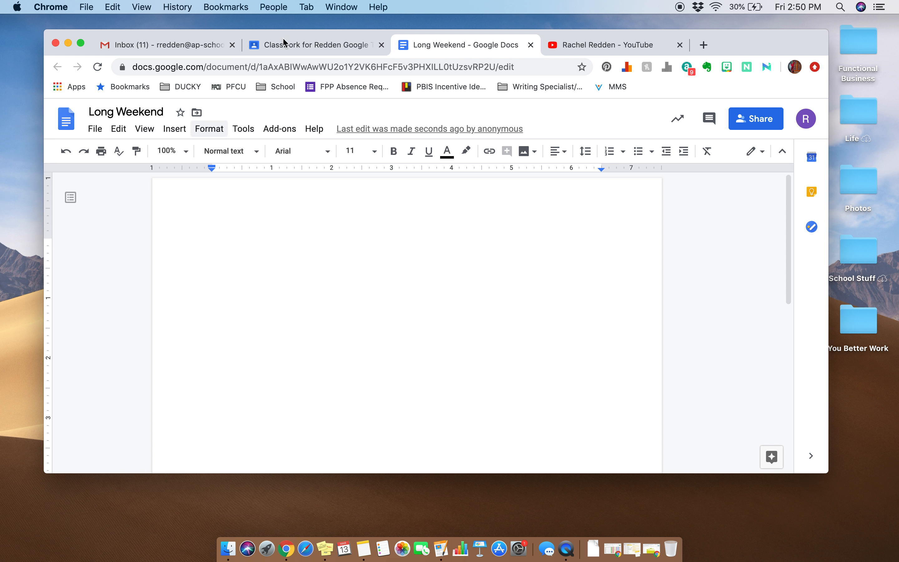
left_click(299, 41)
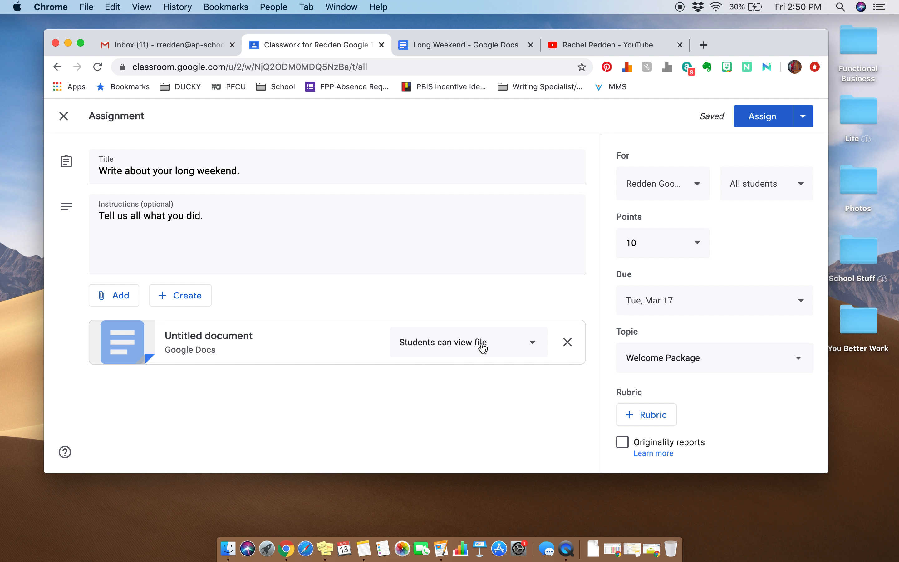
left_click(528, 345)
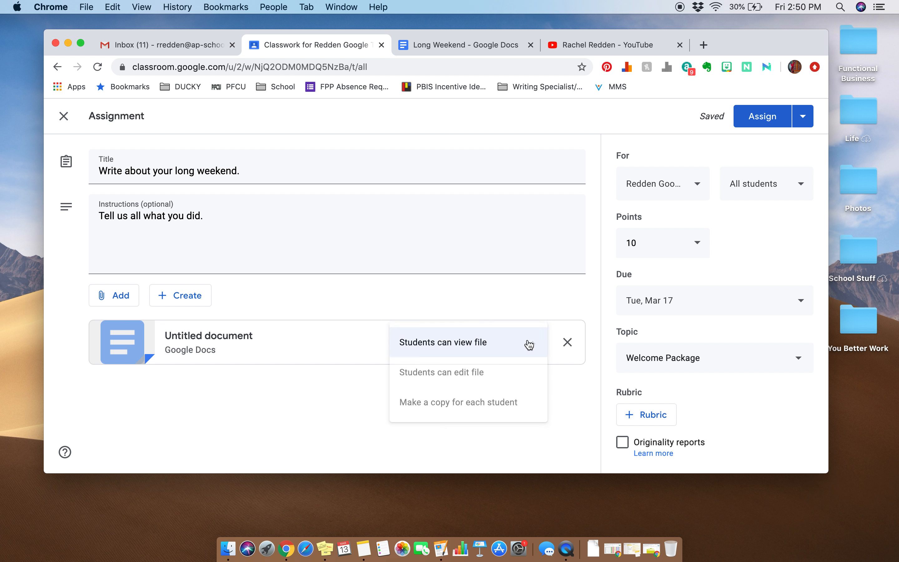
left_click(484, 405)
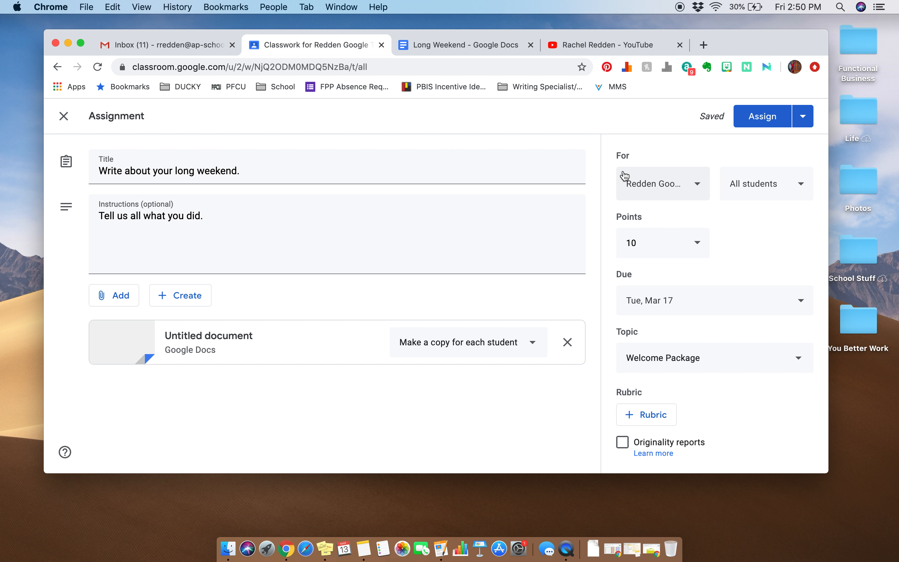
left_click(753, 119)
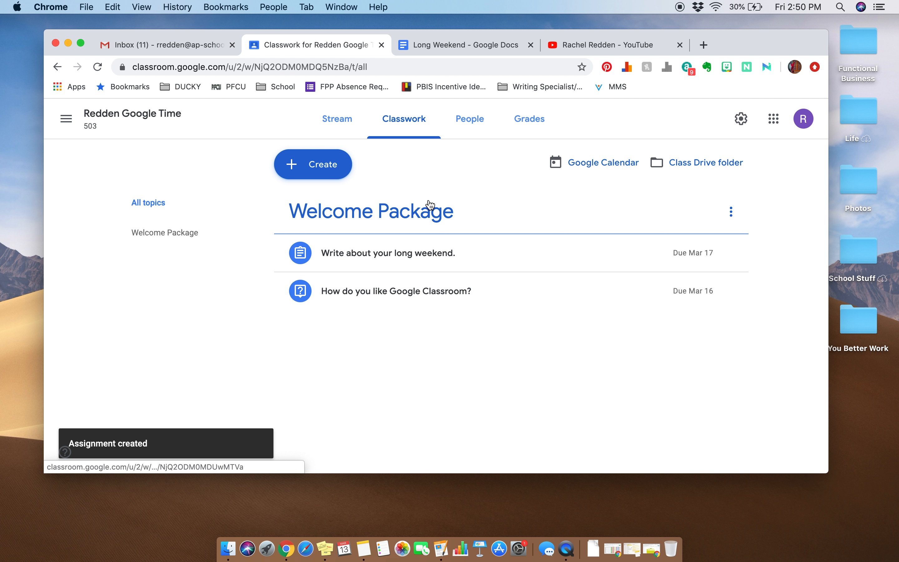
Step: Review the posted long weekend assignment from the class stream, including its student work, instructions and attached document
left_click(334, 121)
scroll(417, 262, "down", 3)
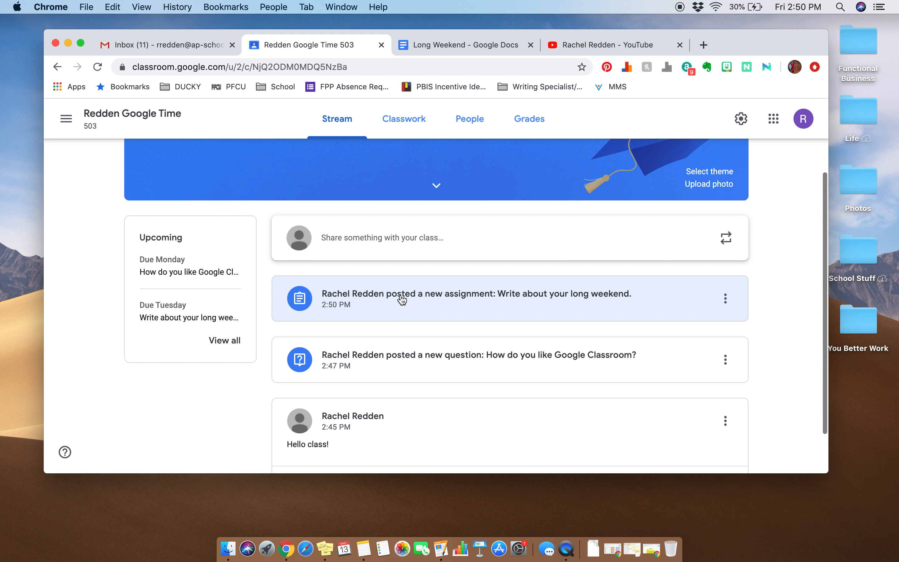
left_click(402, 299)
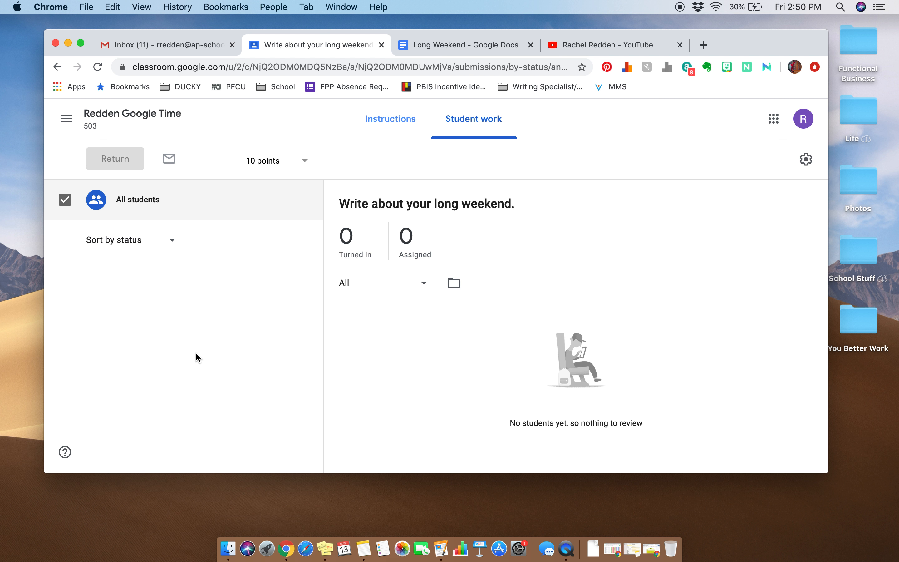
left_click(391, 120)
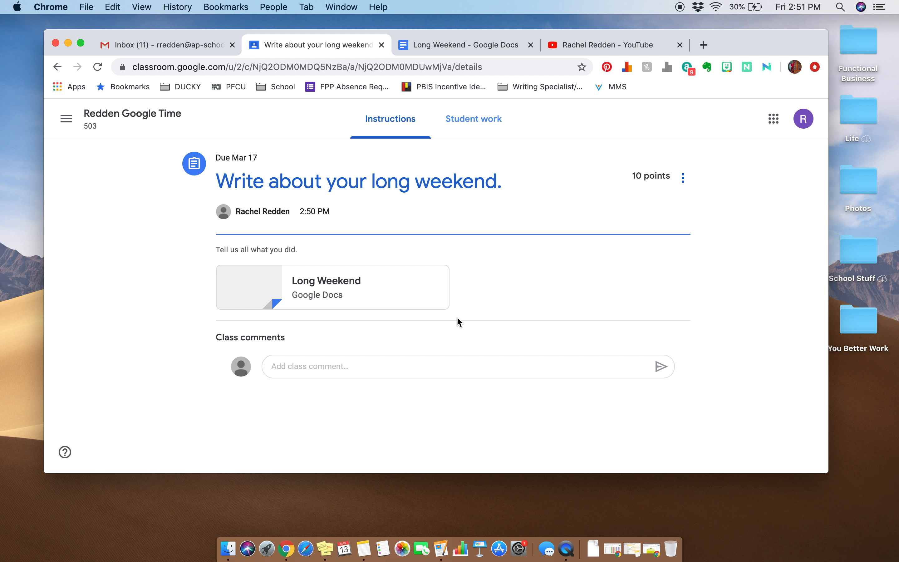
left_click(347, 281)
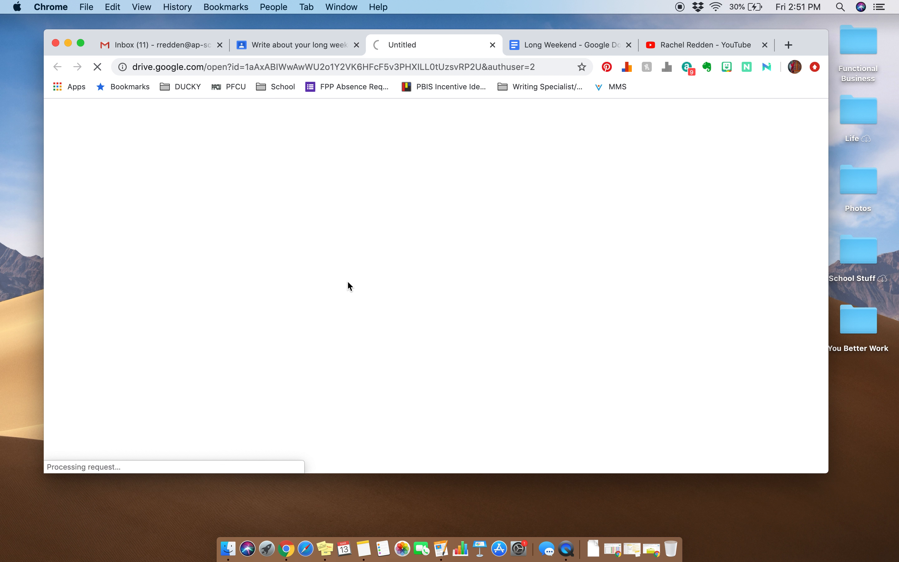
Step: Close both open copies of the Long Weekend document and return to the class stream to look over its posts
left_click(492, 45)
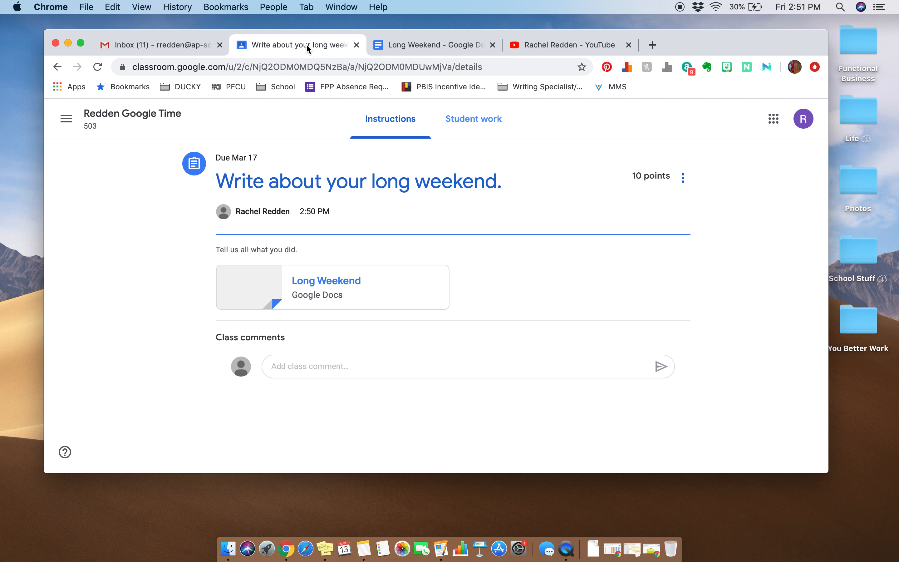
left_click(492, 45)
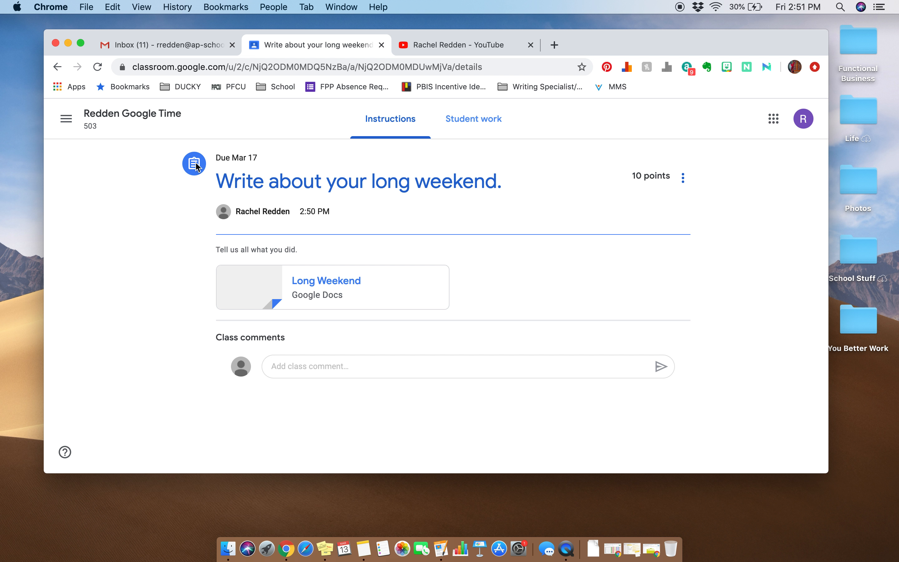
left_click(132, 120)
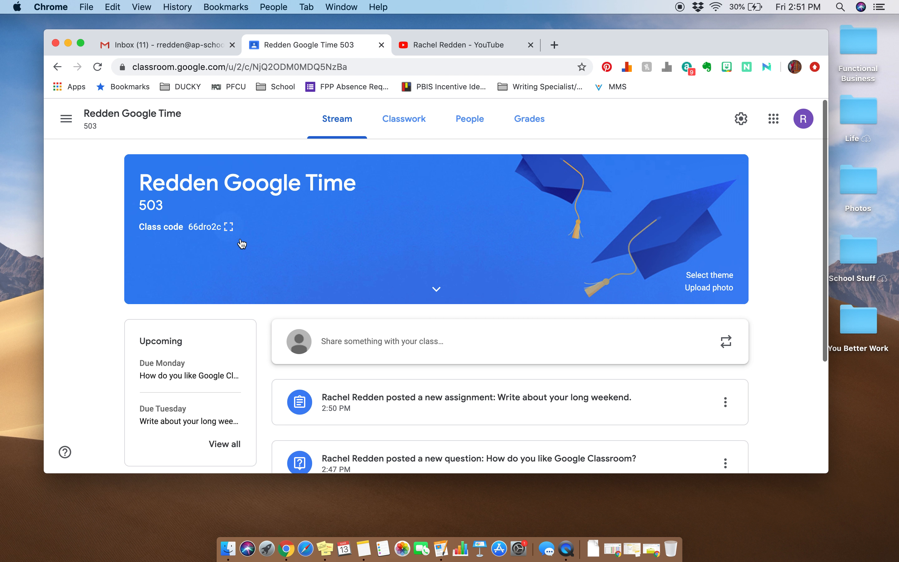
scroll(242, 244, "down", 5)
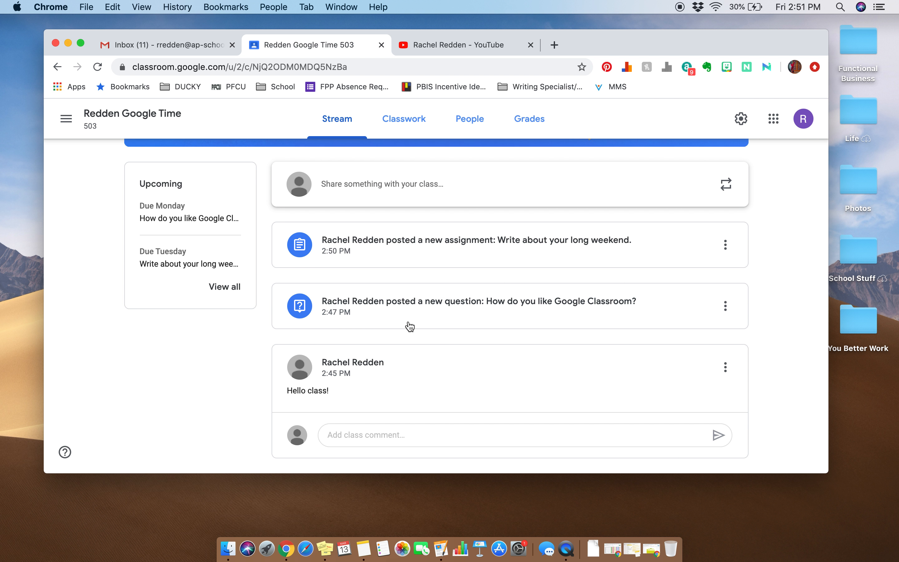
scroll(405, 277, "up", 3)
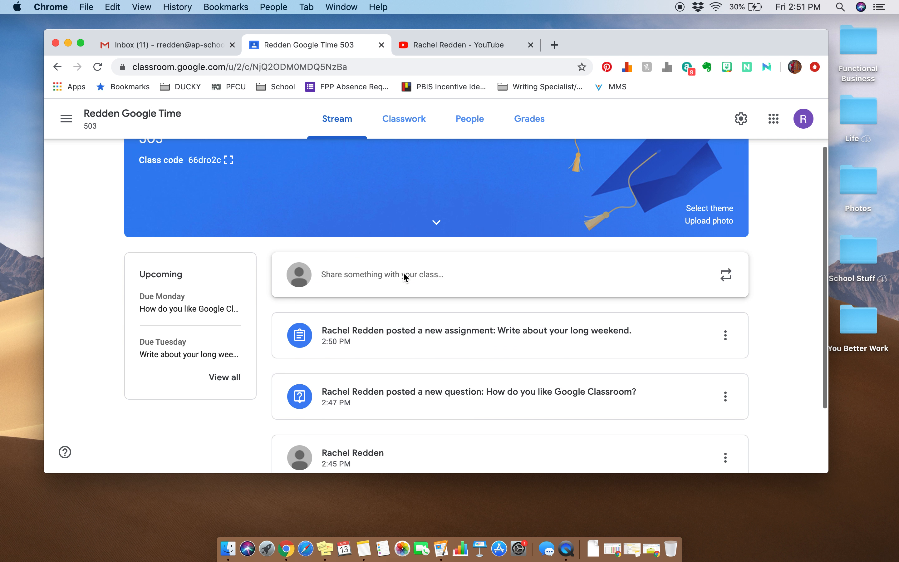
Step: Search Google in a new browser tab for "bill nye video" and narrow the results to videos
left_click(555, 44)
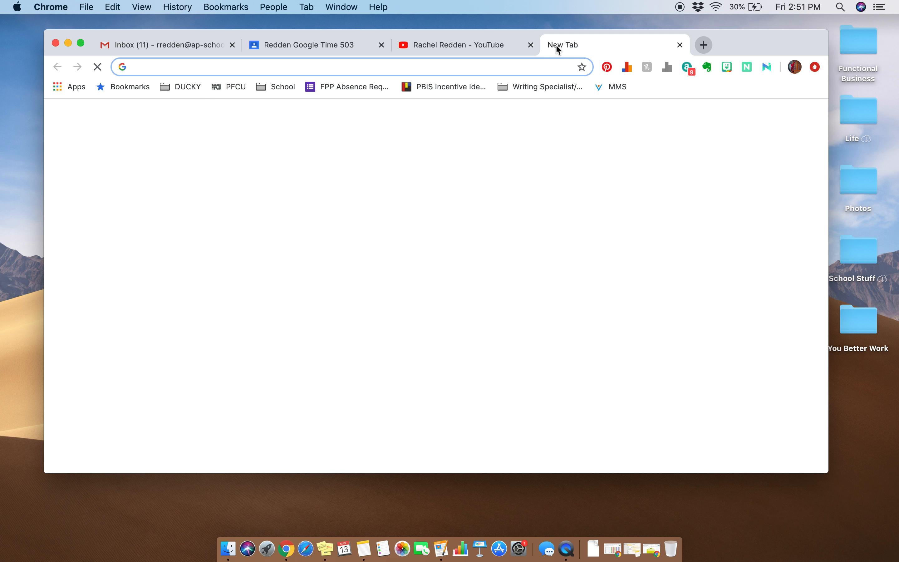
type("bill nye v")
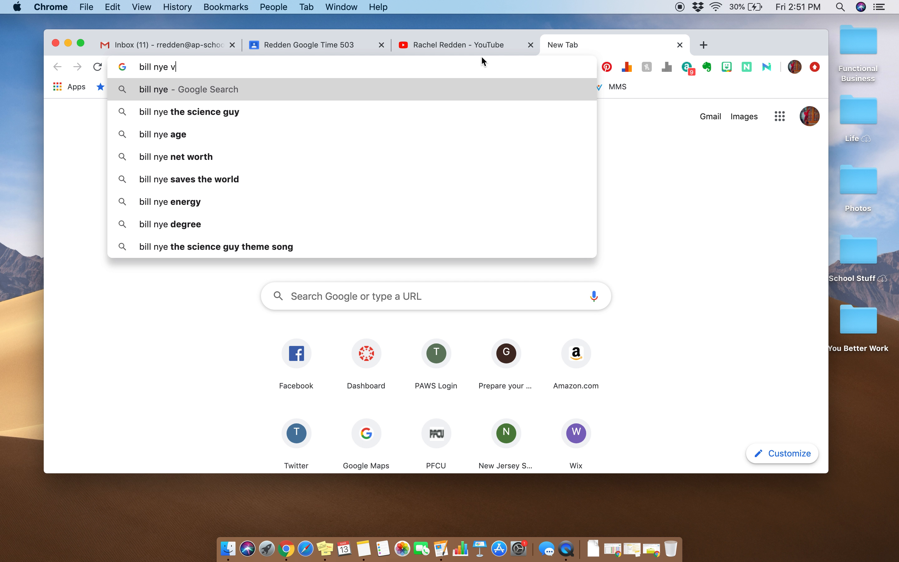
type("ideo")
key("Return")
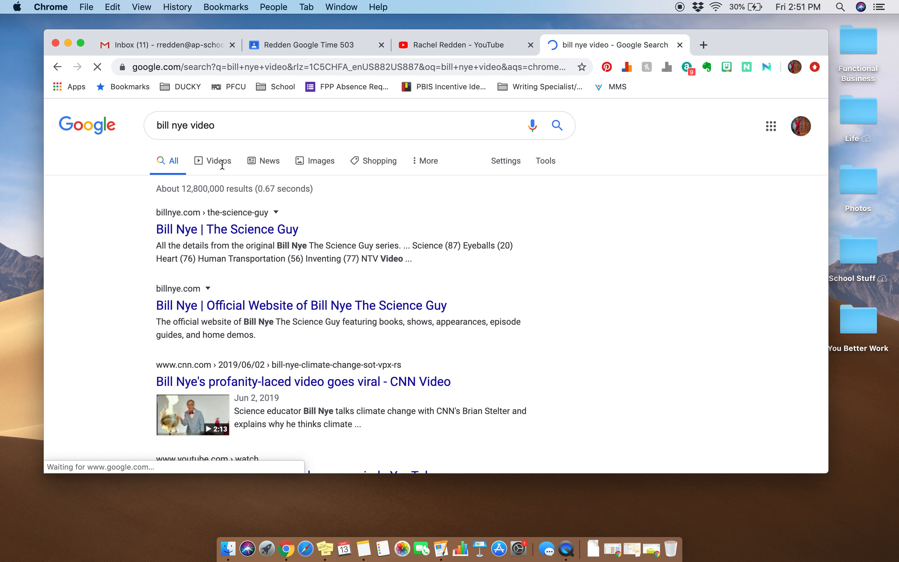
left_click(223, 163)
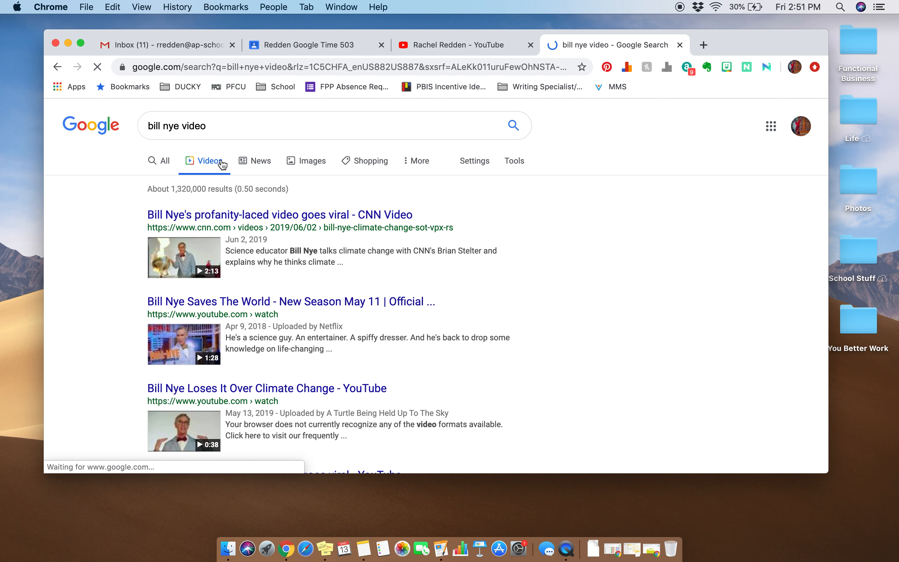
Step: Open the YouTube video "Bill Nye the Science Guy on Climate Change" from the video search results
scroll(287, 281, "down", 3)
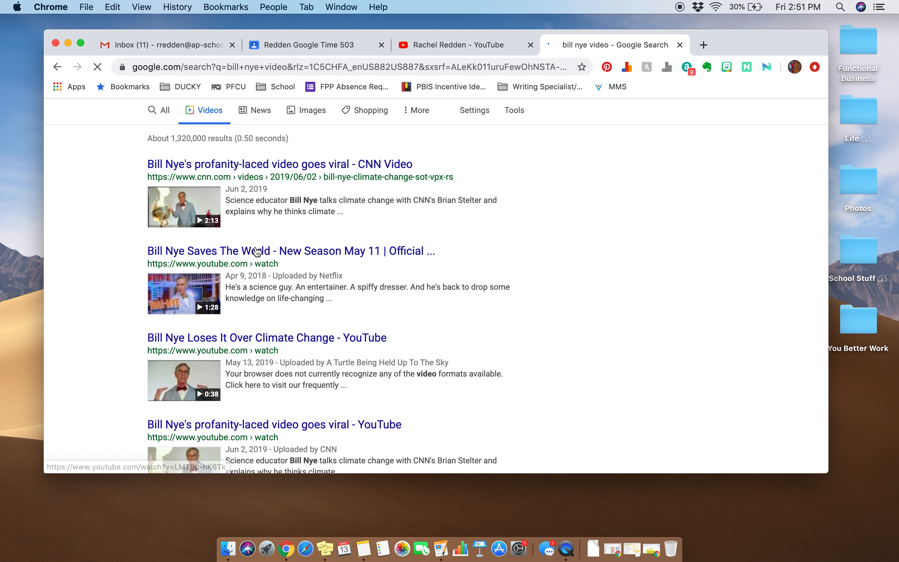
scroll(262, 266, "down", 8)
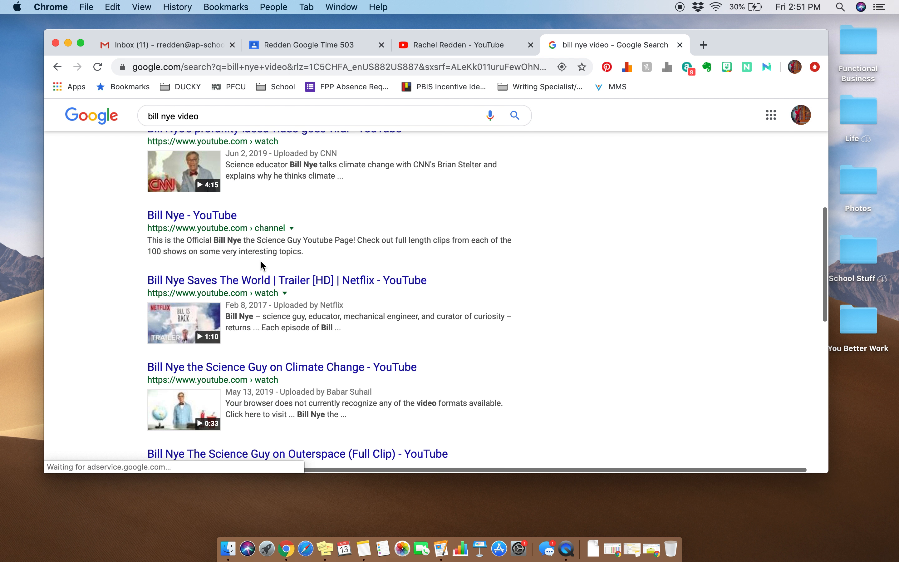
scroll(262, 265, "down", 2)
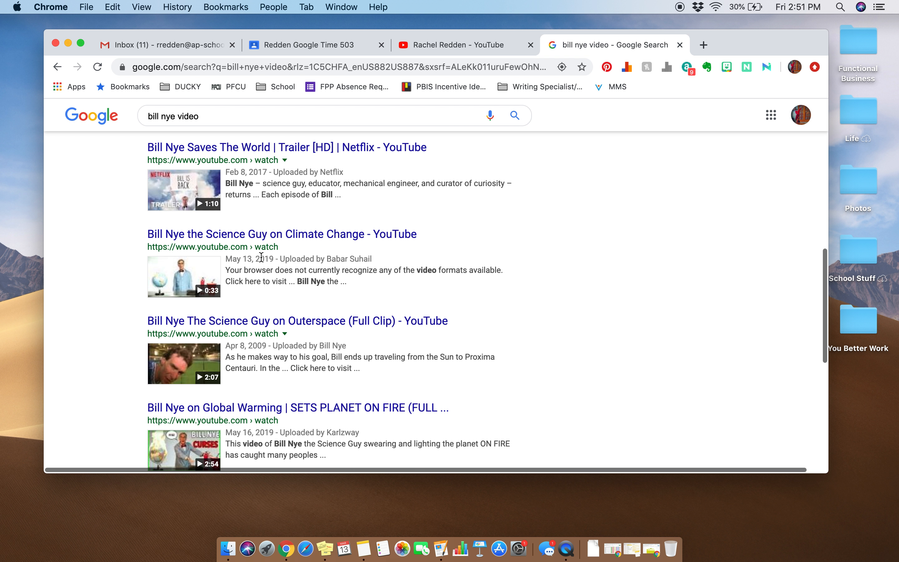
left_click(277, 235)
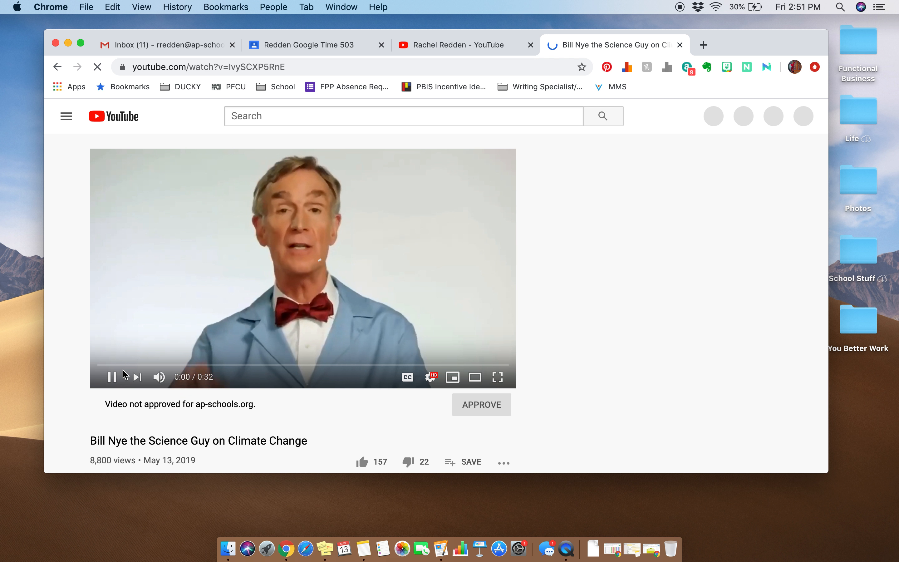
Step: Pause the Bill Nye climate change video and copy its web address
left_click(110, 379)
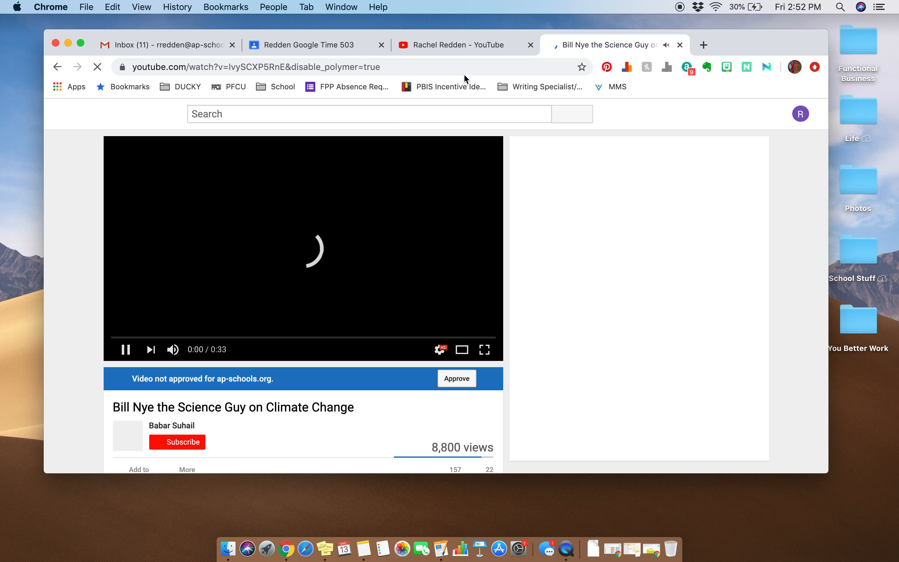
left_click(274, 70)
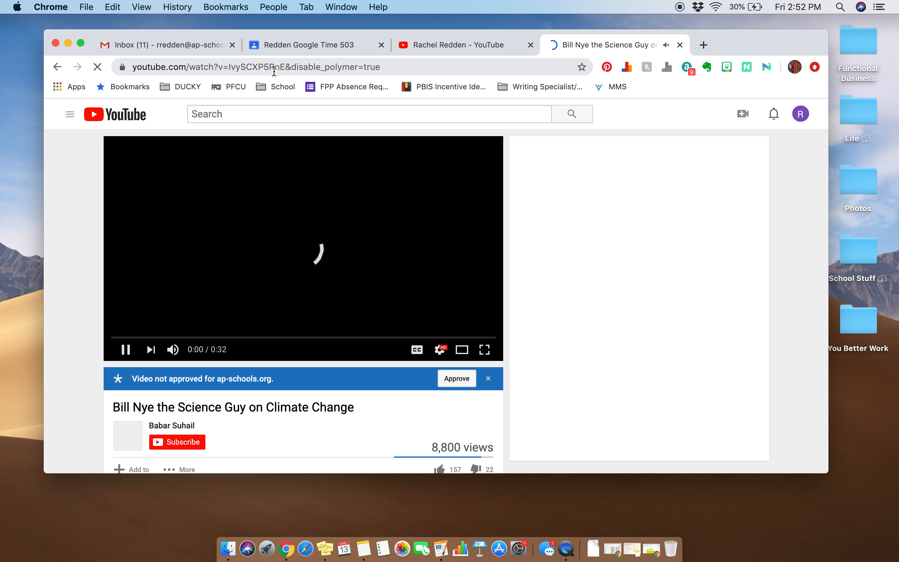
left_click(130, 349)
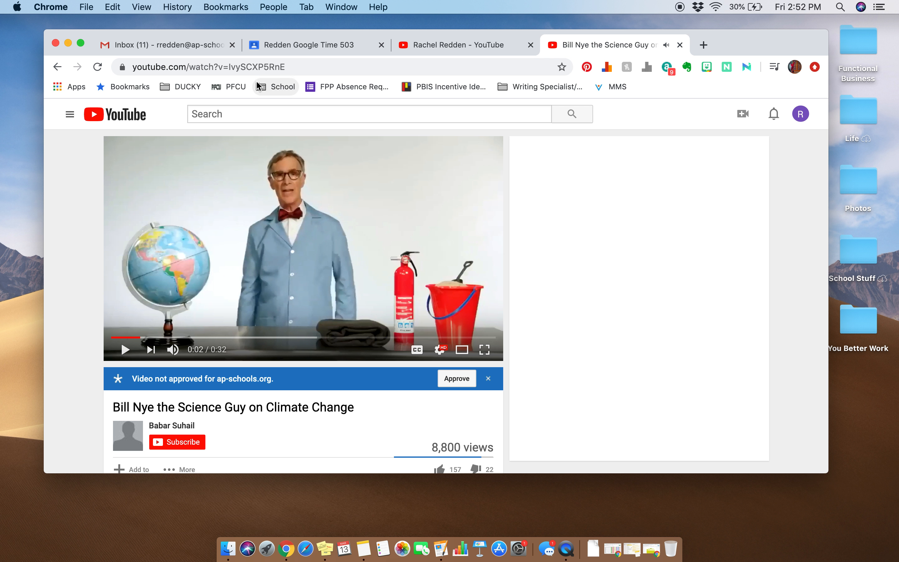
left_click(257, 67)
key("super+c")
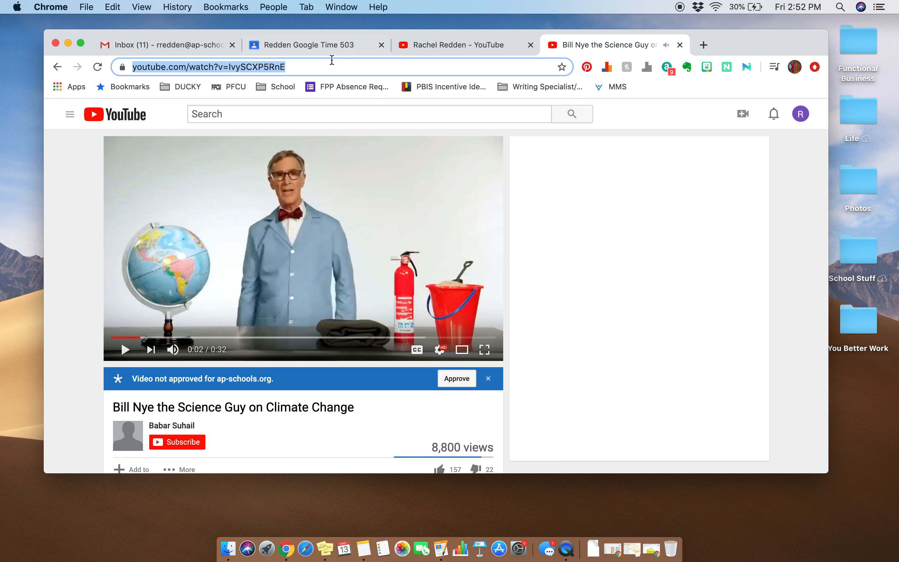
Step: Start a new announcement in the Google Classroom class stream and attach the YouTube video found by its copied address
left_click(293, 48)
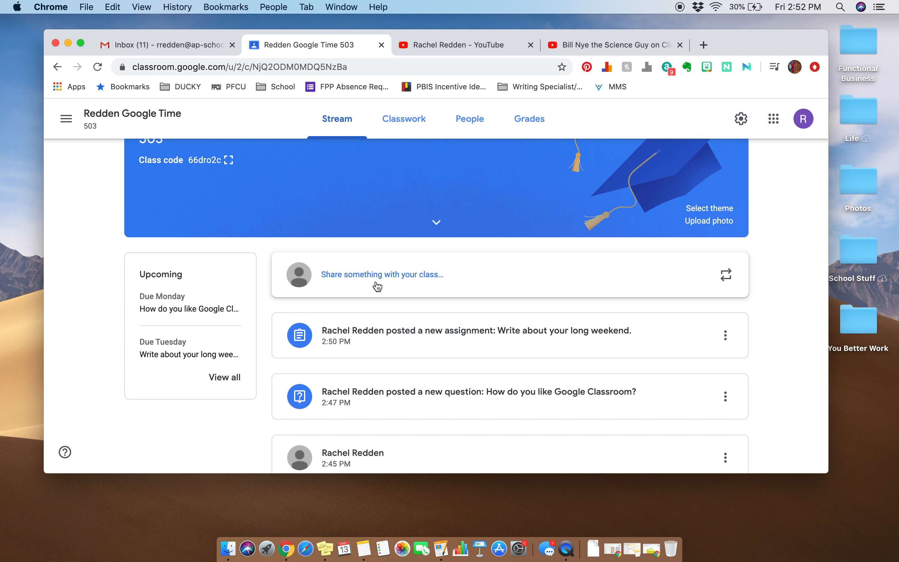
left_click(376, 283)
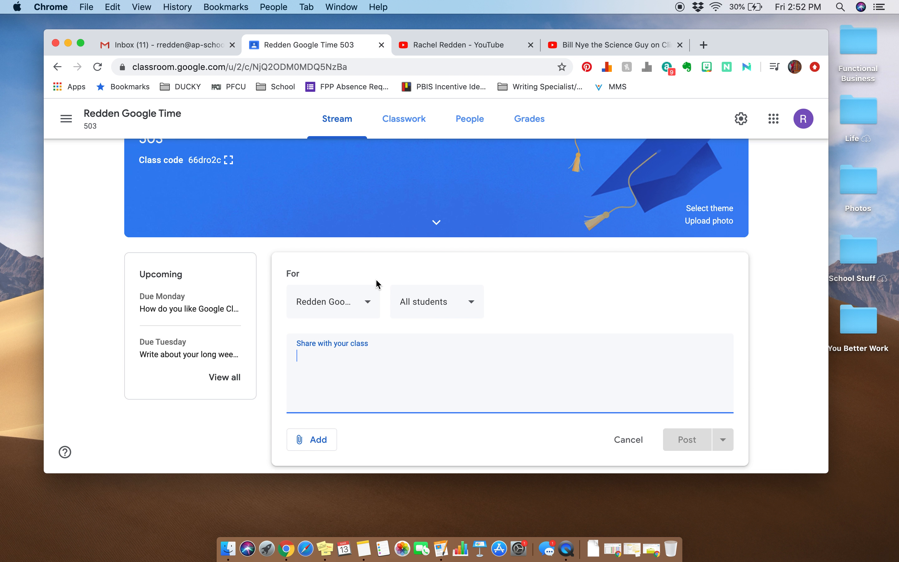
scroll(375, 350, "down", 3)
left_click(312, 380)
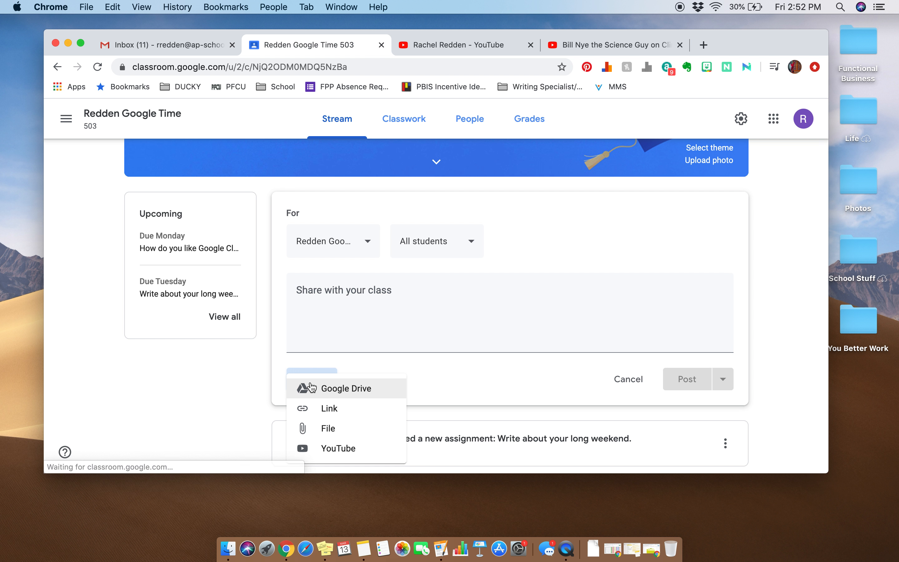
left_click(323, 449)
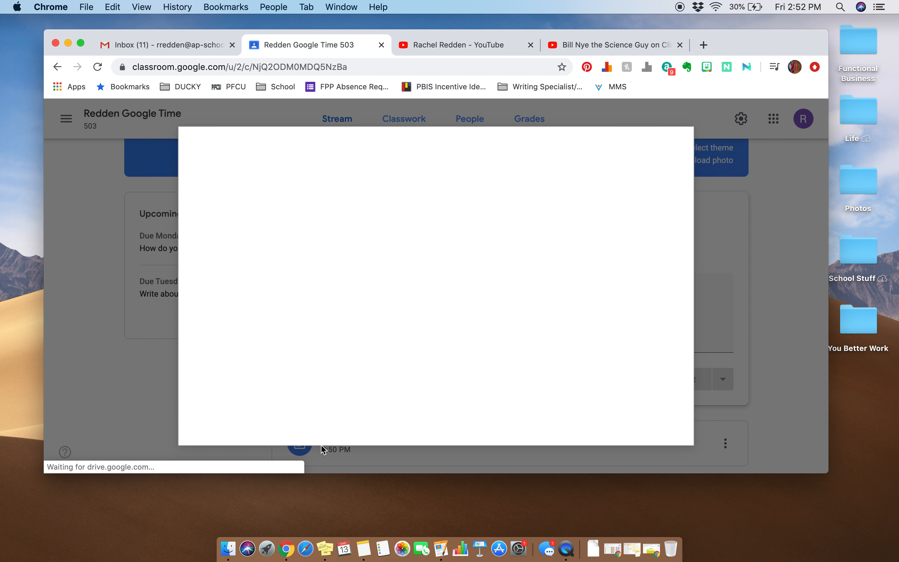
left_click(320, 212)
key("super+v")
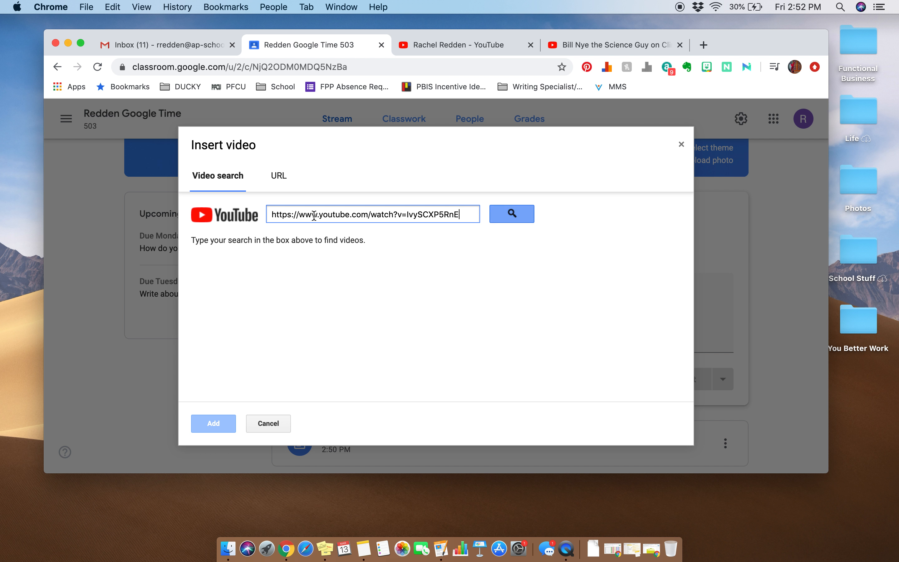
left_click(511, 214)
left_click(260, 255)
left_click(202, 426)
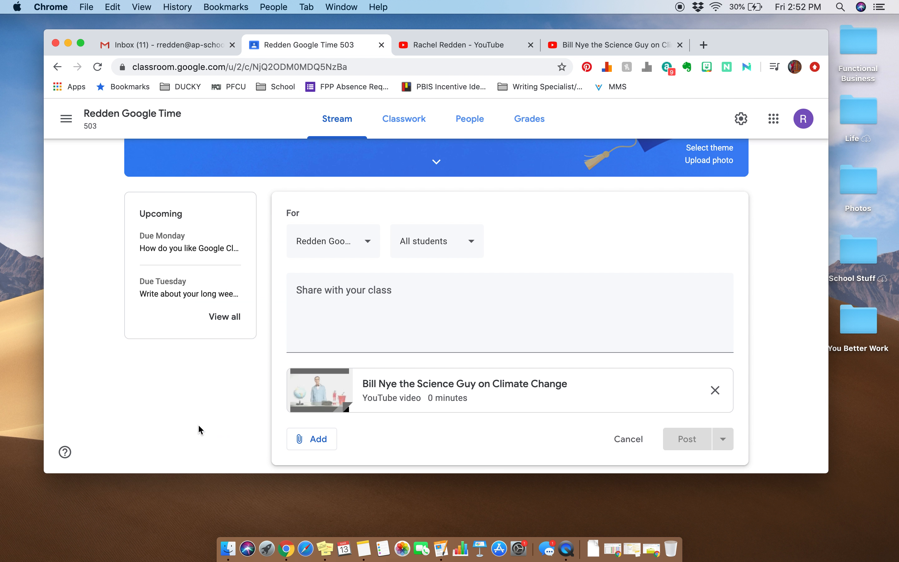
Step: Enter "Let's learn about climate change!" as the announcement's message and post it to the class
scroll(202, 429, "down", 1)
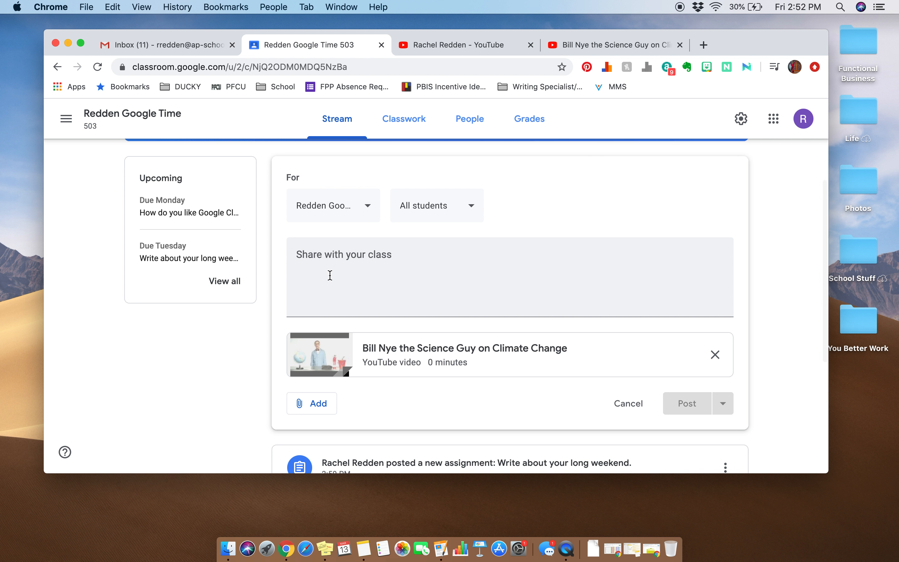
left_click(330, 275)
type("Let's learn about climate change!")
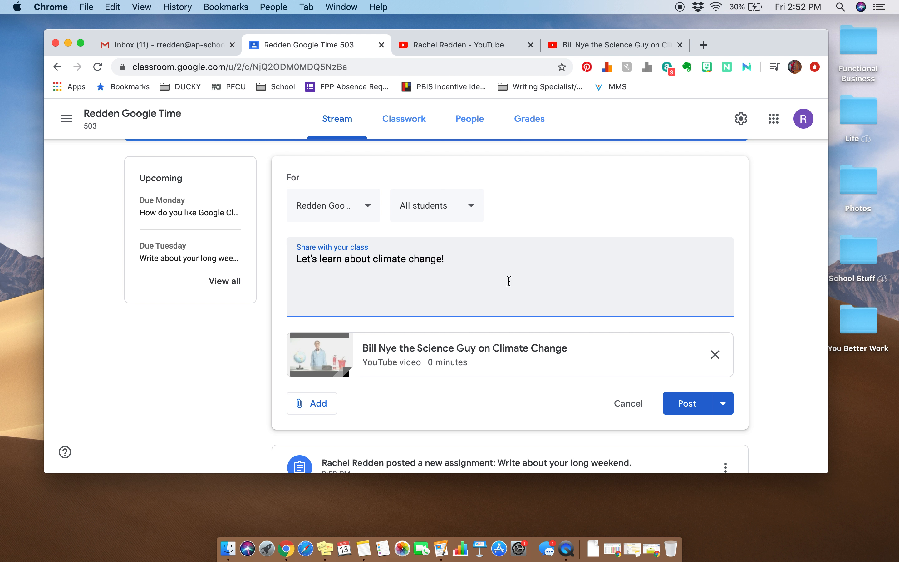
left_click(684, 407)
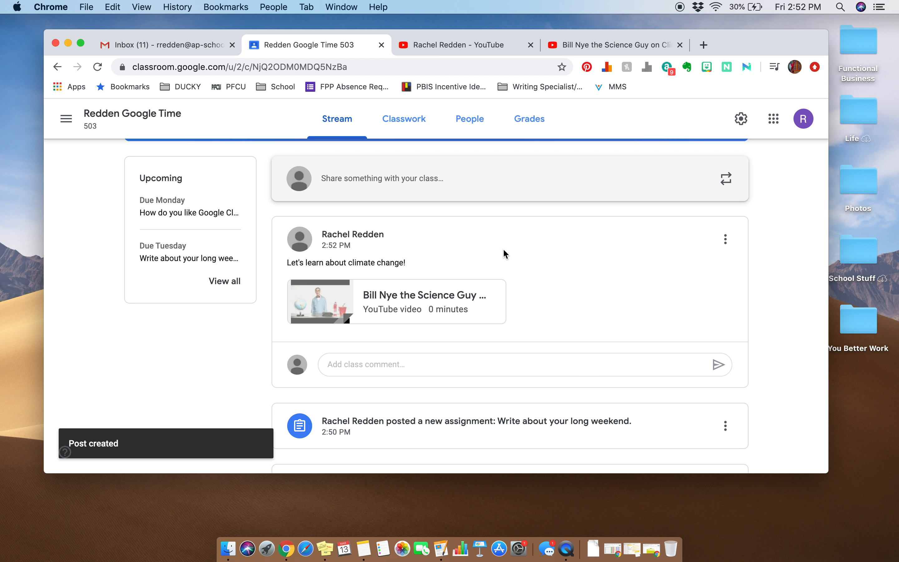
Step: Review the new climate change post in the stream, briefly play its attached Bill Nye video, and close the preview
scroll(517, 255, "up", 5)
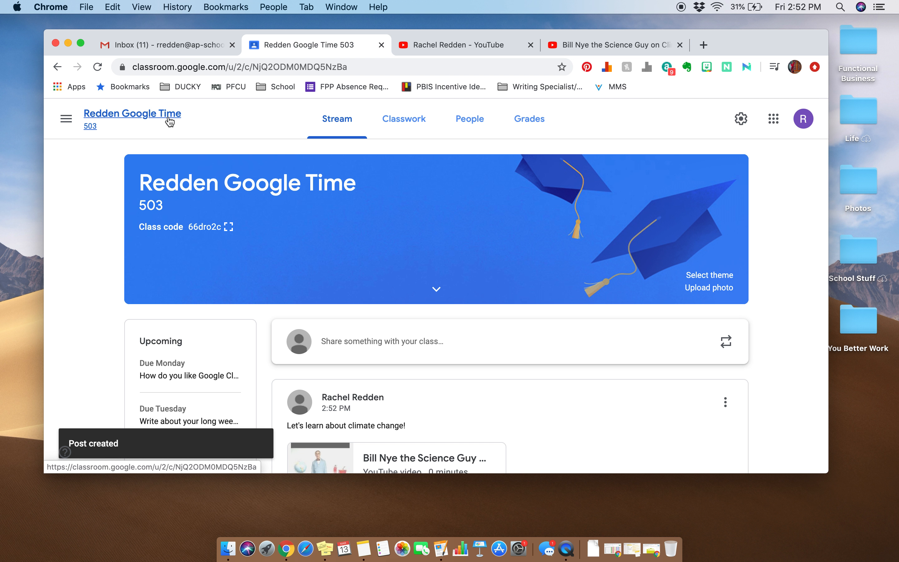
scroll(279, 161, "down", 4)
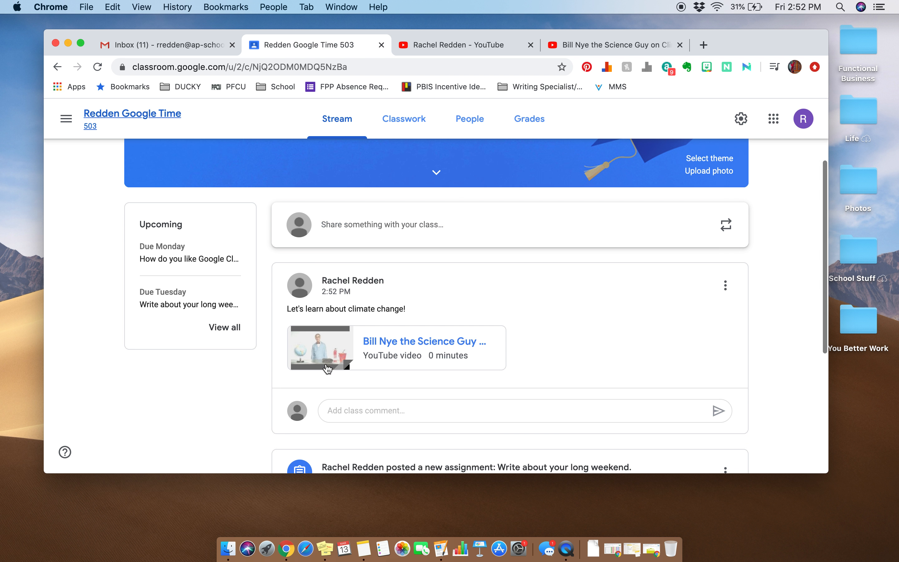
scroll(381, 261, "down", 2)
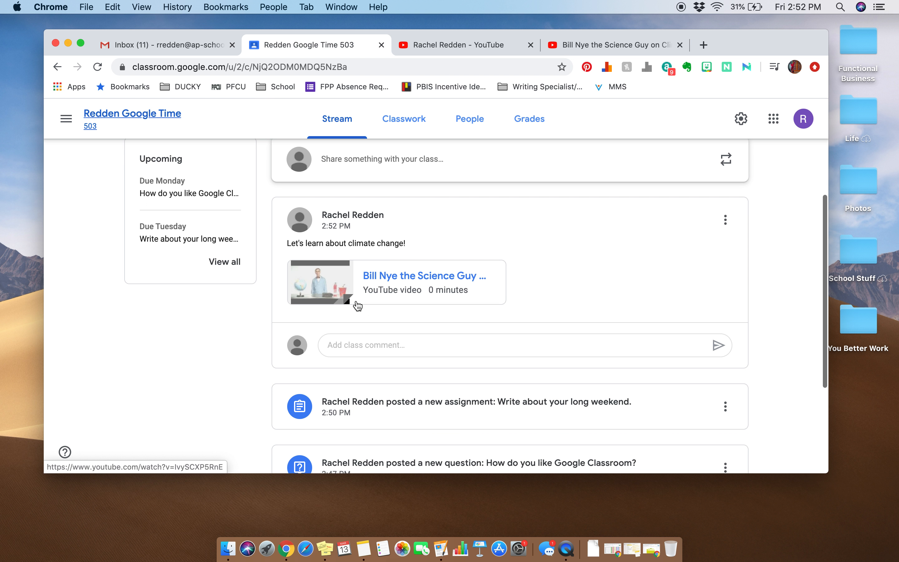
left_click(410, 284)
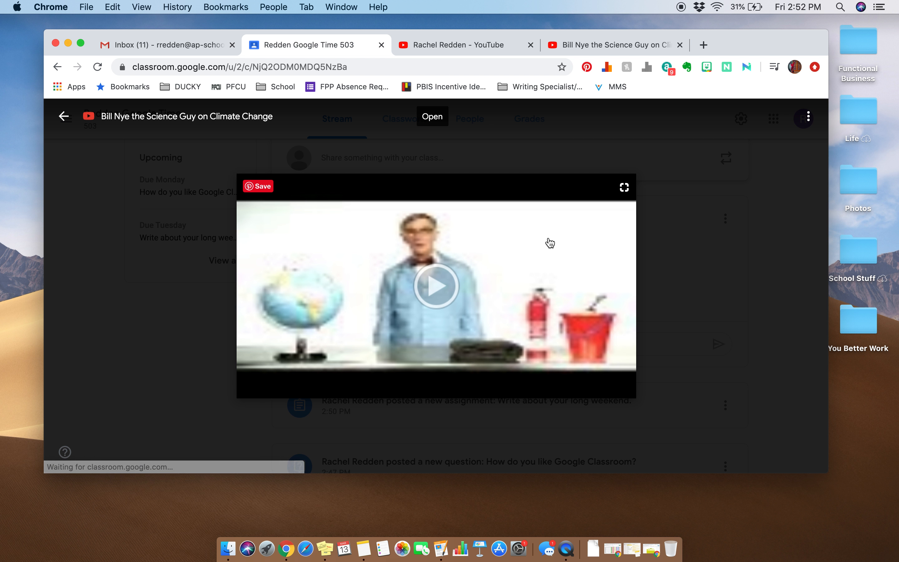
left_click(450, 289)
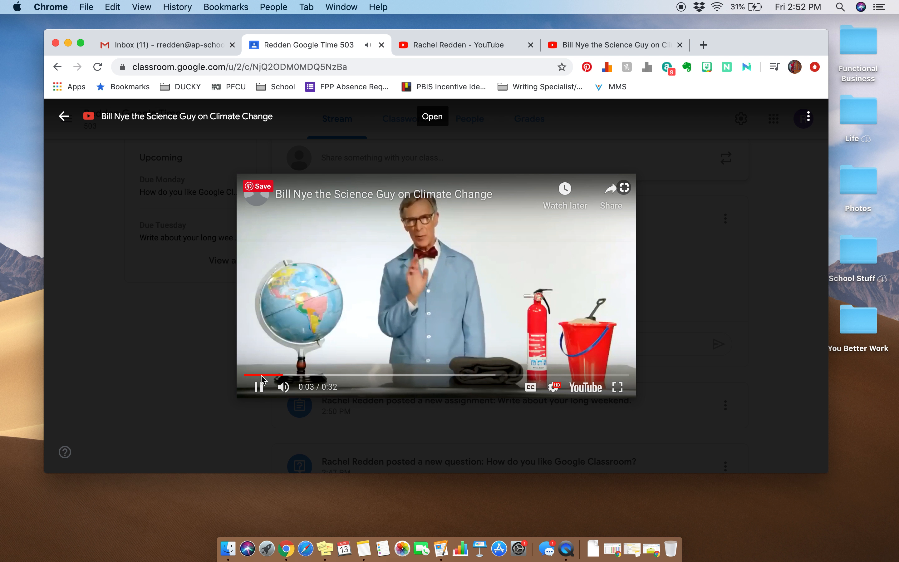
left_click(259, 387)
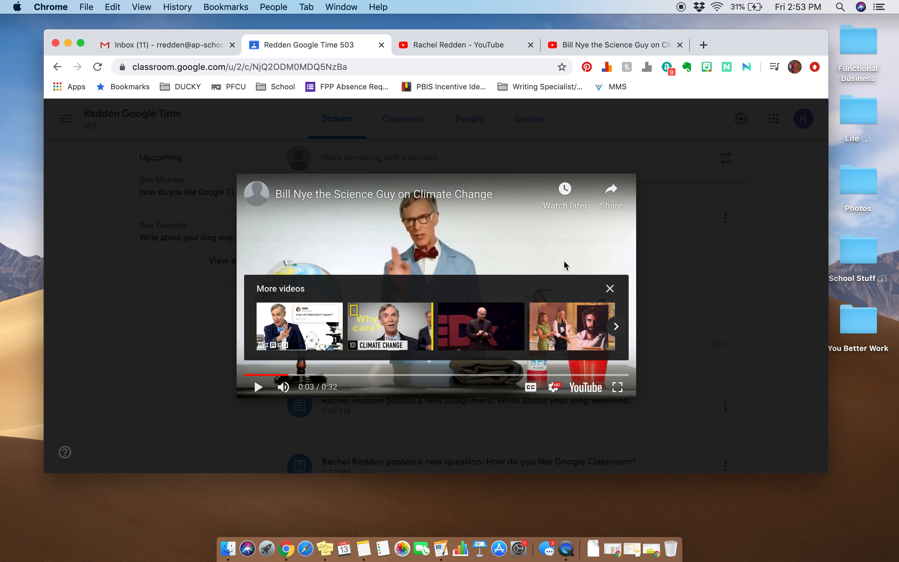
left_click(674, 260)
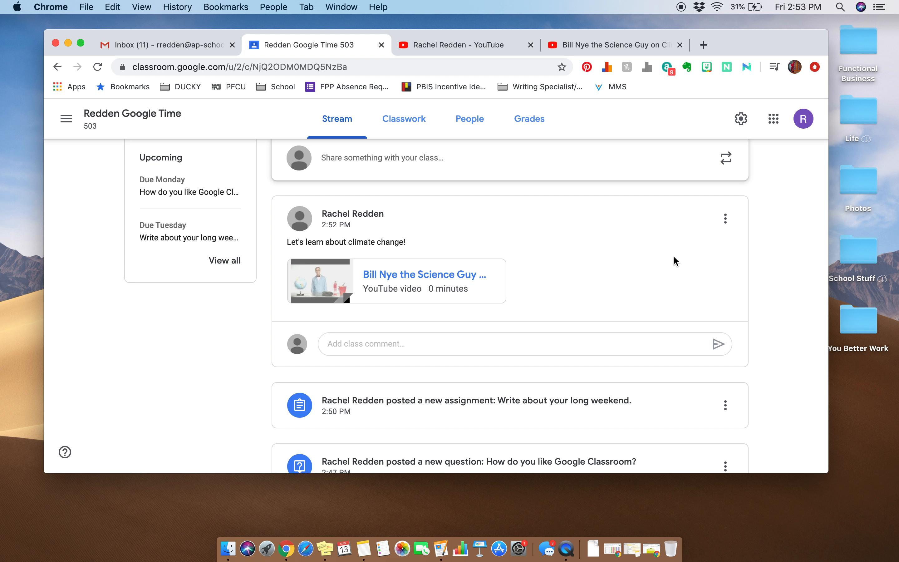
Step: Go to the classes overview, reopen the Google Time class and highlight the class code in its banner
scroll(673, 255, "up", 5)
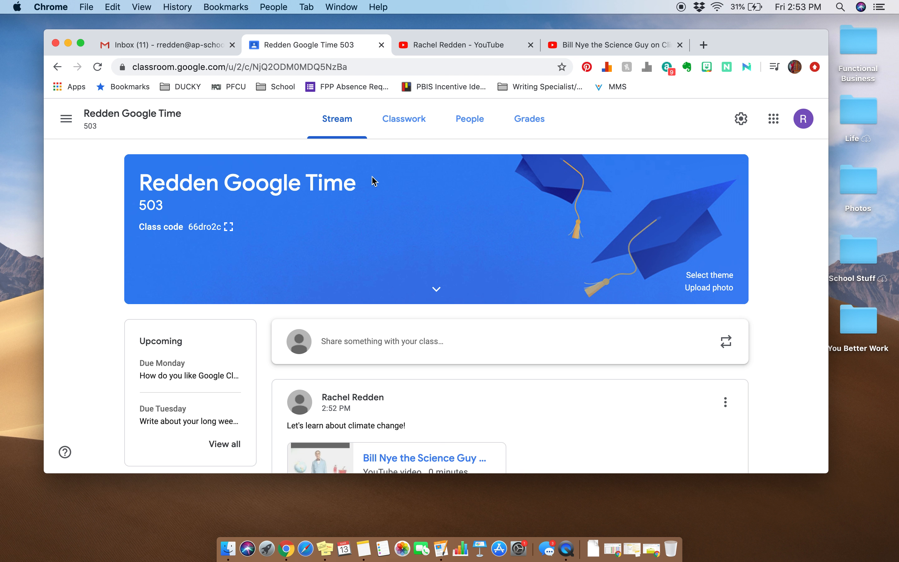
left_click(80, 116)
left_click(62, 120)
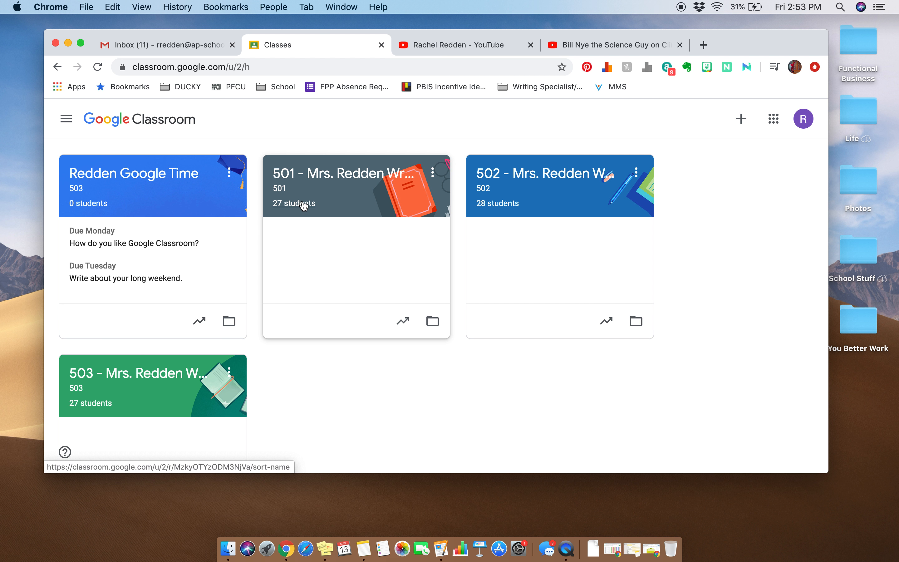
left_click(146, 175)
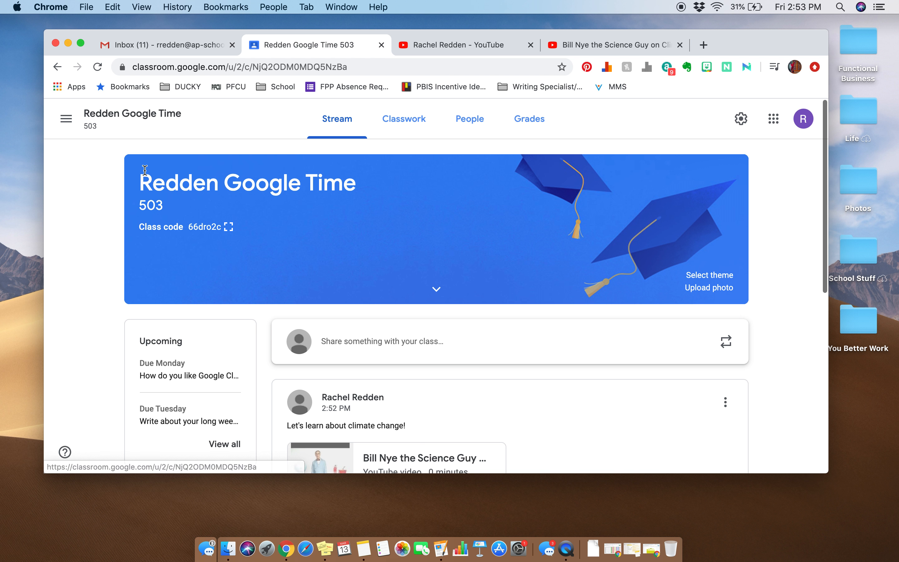
left_click_drag(141, 226, 233, 230)
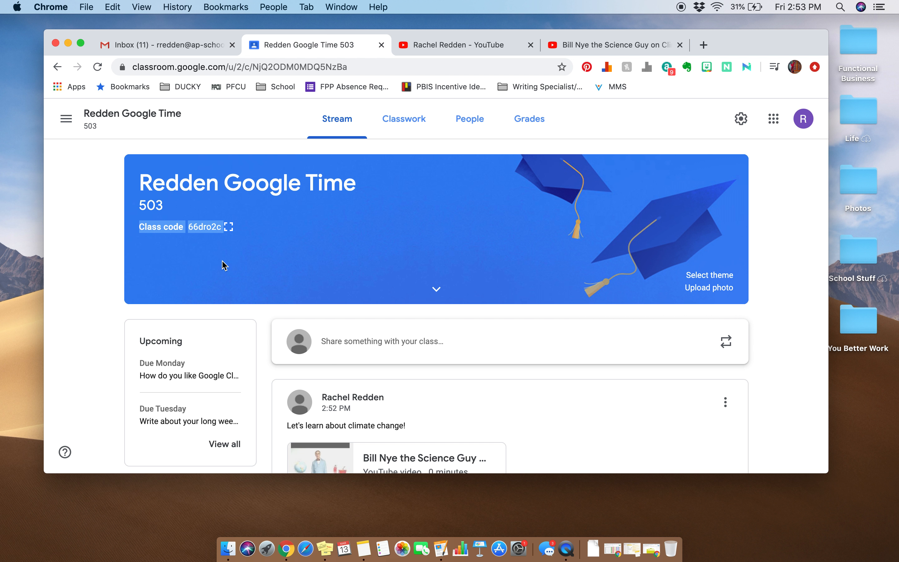
Step: From the classes overview, view the Join class form with its class code field, and cancel it
left_click(69, 118)
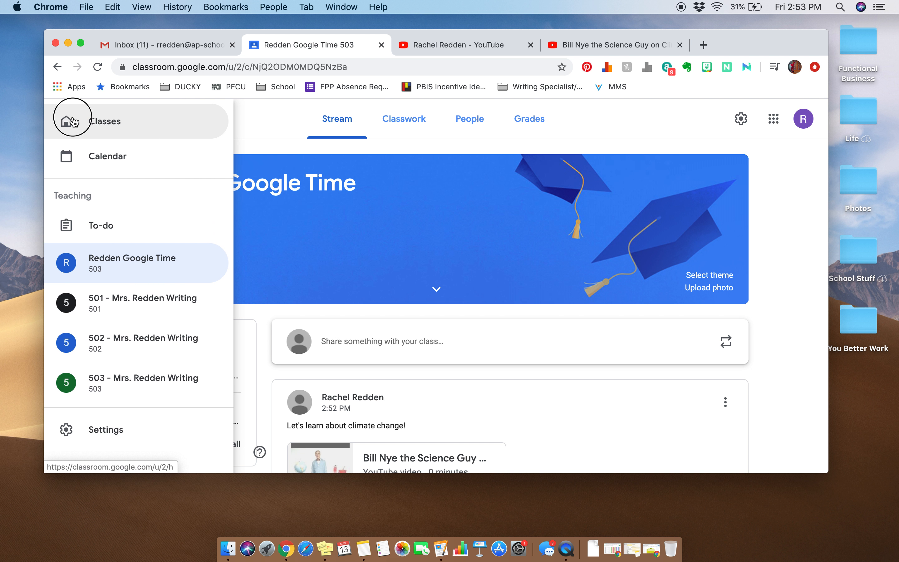
left_click(73, 121)
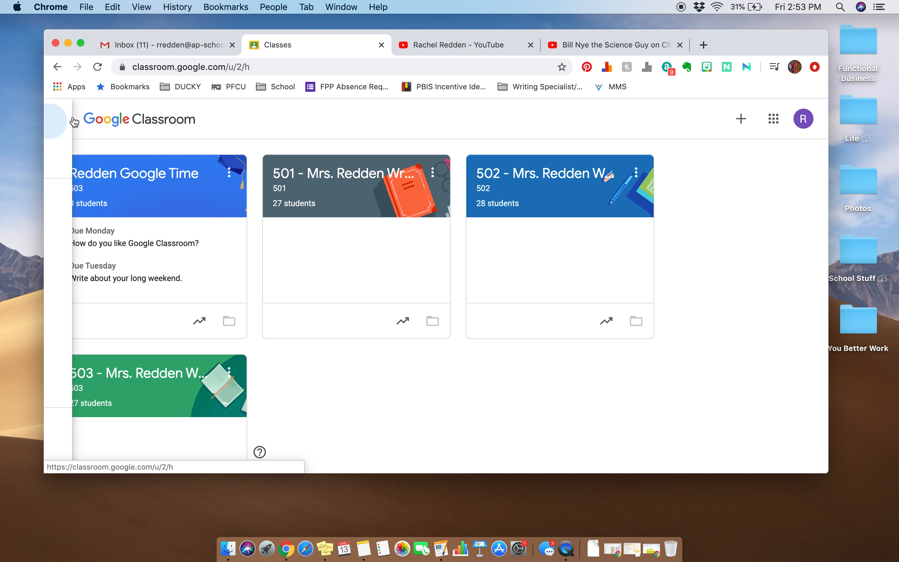
left_click(742, 119)
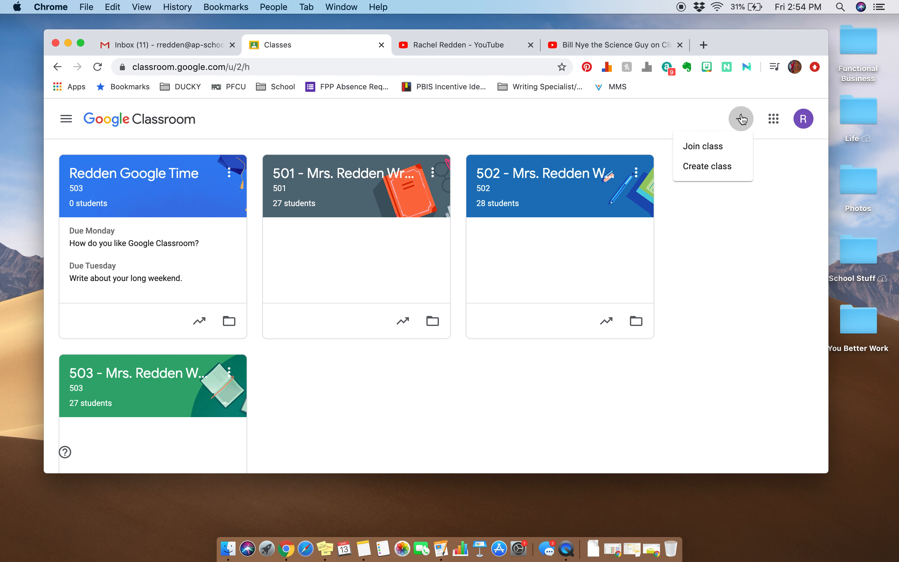
left_click(730, 151)
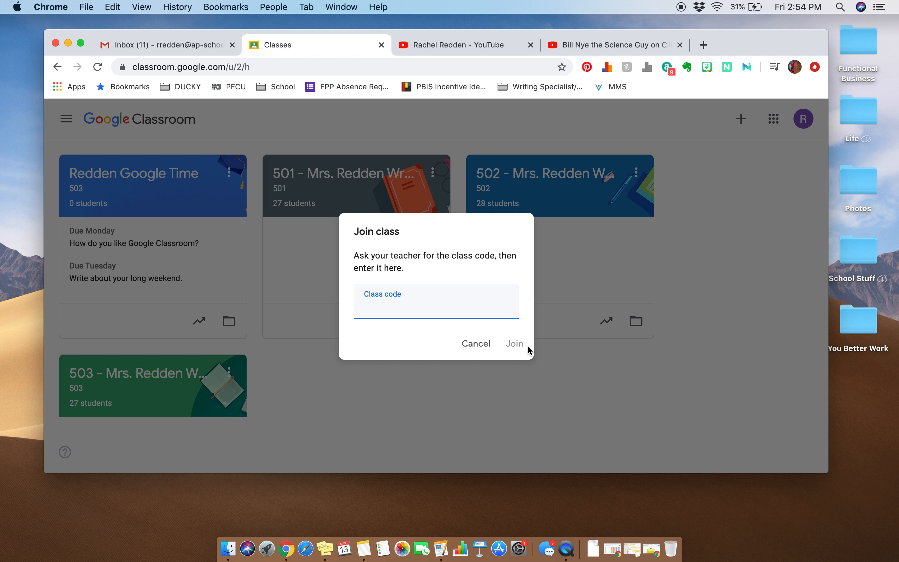
left_click(469, 345)
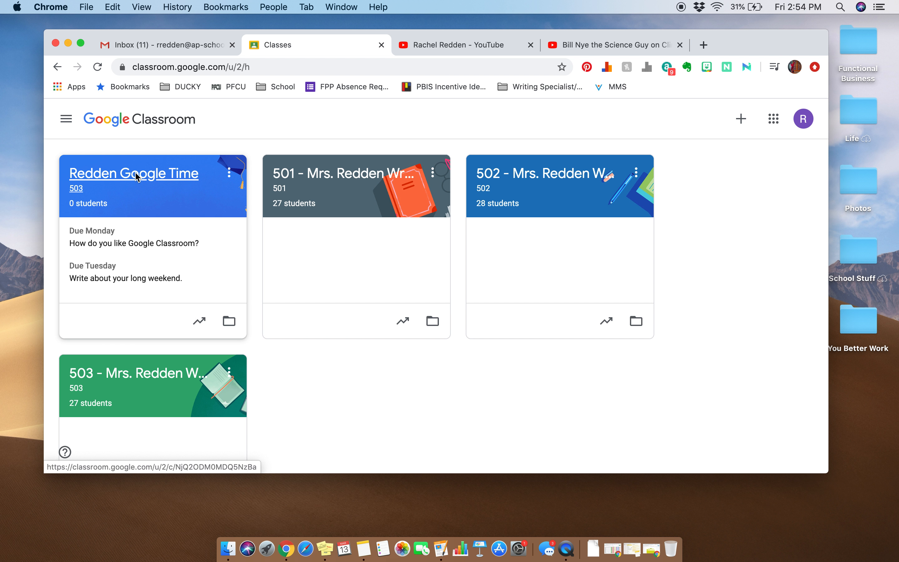
Step: Reopen the Google Time class and look over the posts in its stream
left_click(123, 174)
scroll(342, 343, "down", 10)
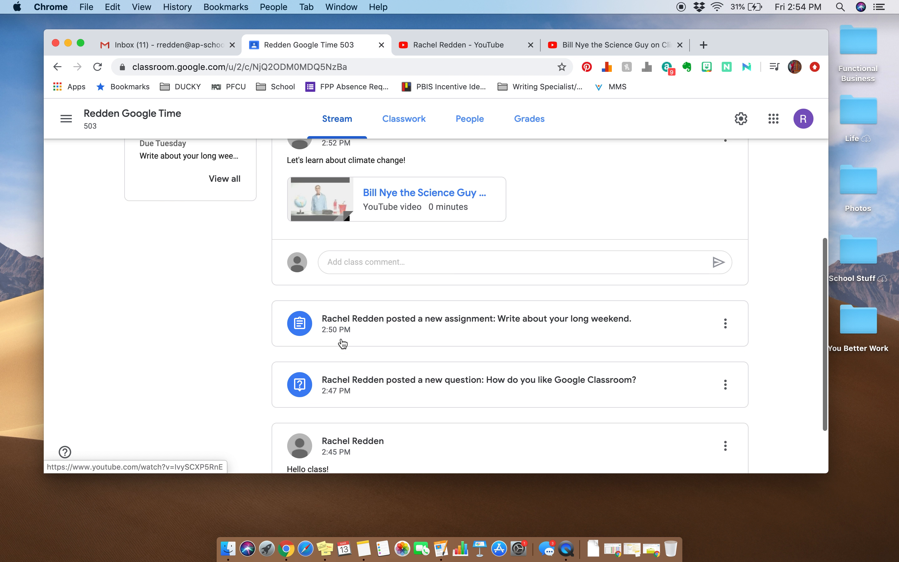
scroll(342, 343, "up", 10)
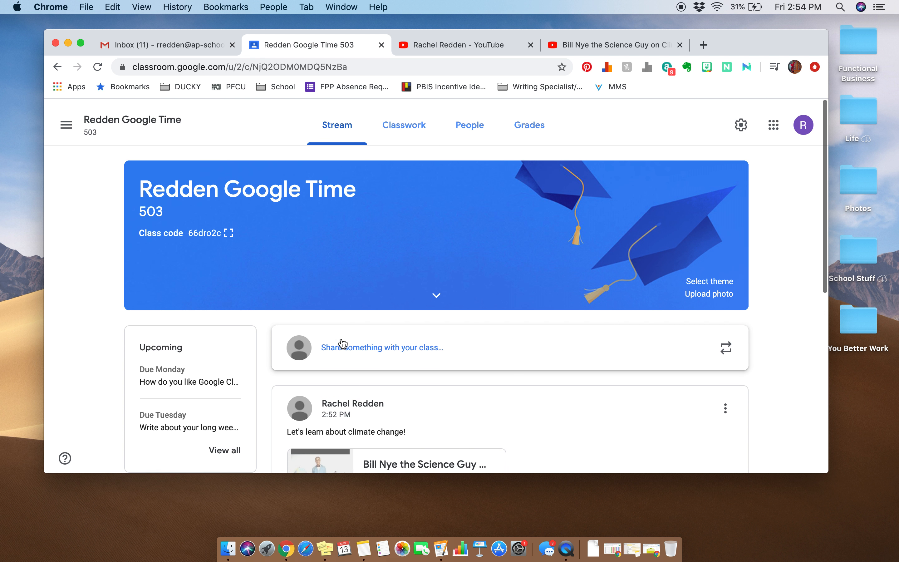